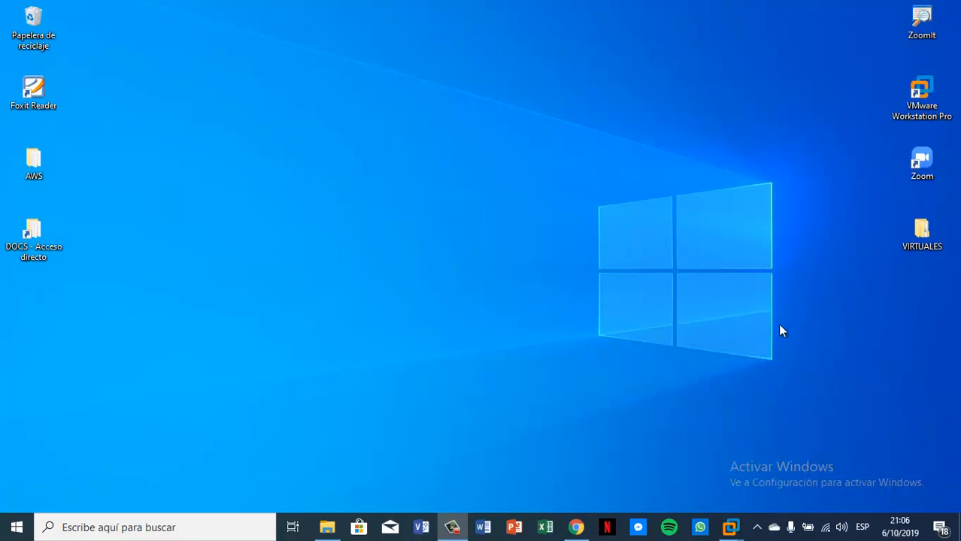
Step: Show the taskbar thumbnails of the open VMware Workstation windows, Home and SRVLNX01-Minimal
{"action": "left_click", "coordinate": [731, 528]}
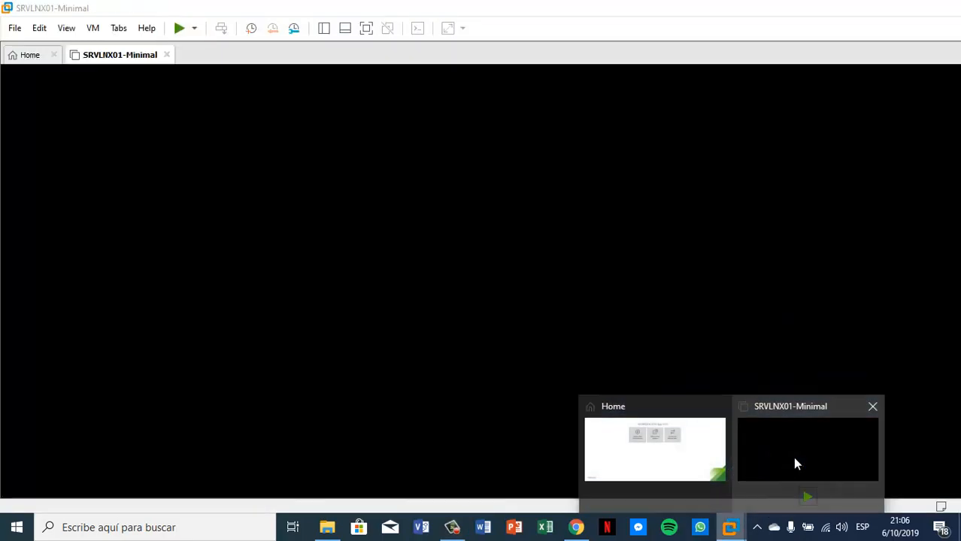
Step: Bring the SRVLNX01-Minimal virtual machine window forward and power it on
{"action": "left_click", "coordinate": [795, 464]}
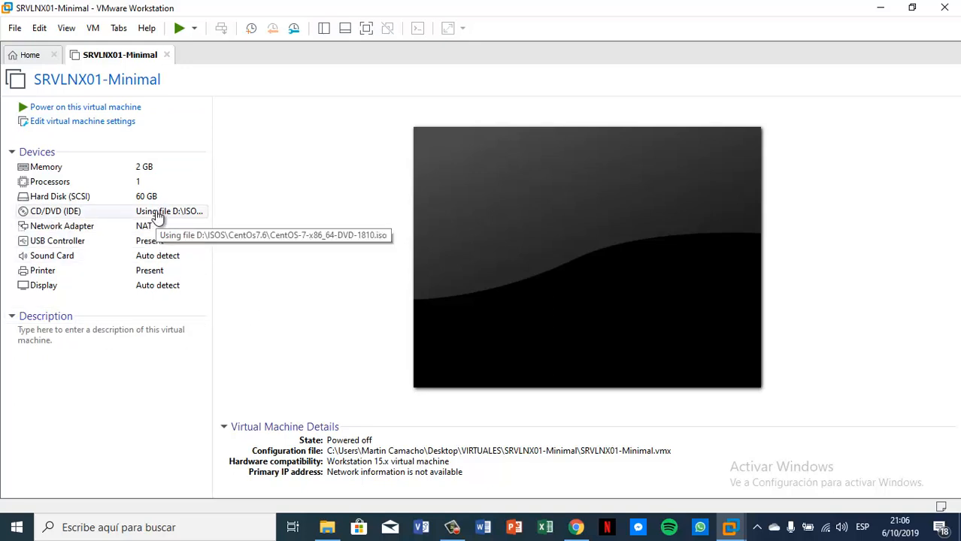
{"action": "left_click", "coordinate": [96, 108]}
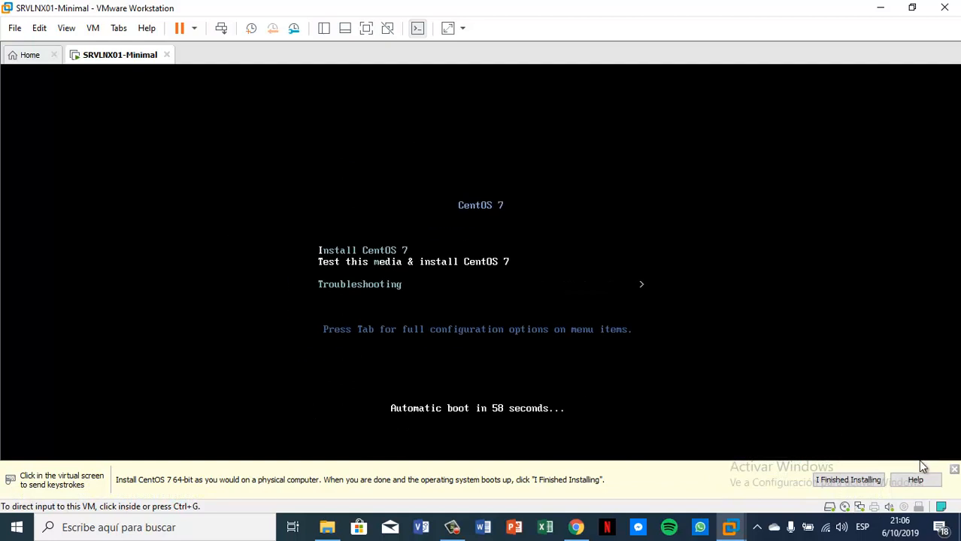
Step: Dismiss the hint bar and boot the 'Install CentOS 7' entry from the VM's boot menu
{"action": "left_click", "coordinate": [953, 469]}
{"action": "left_click", "coordinate": [569, 260]}
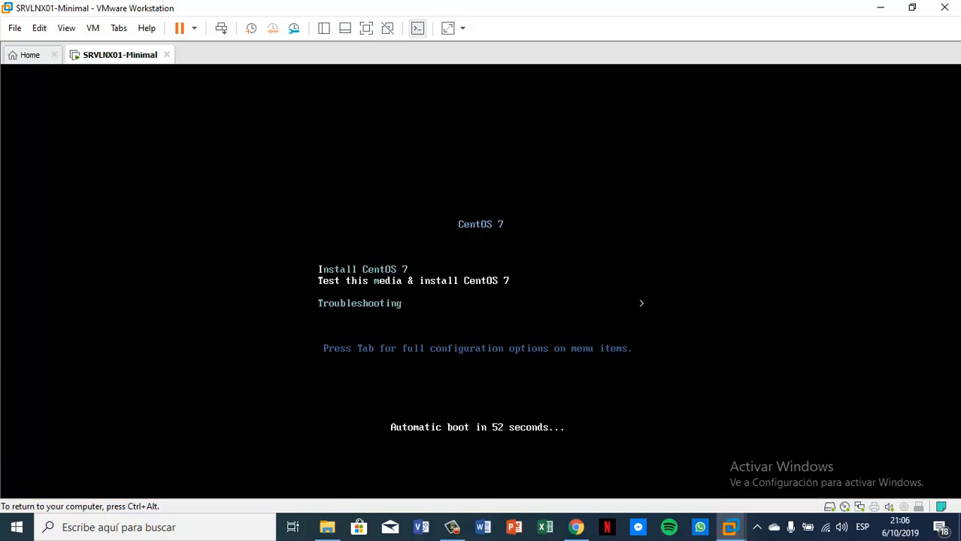
{"action": "key", "text": "Up"}
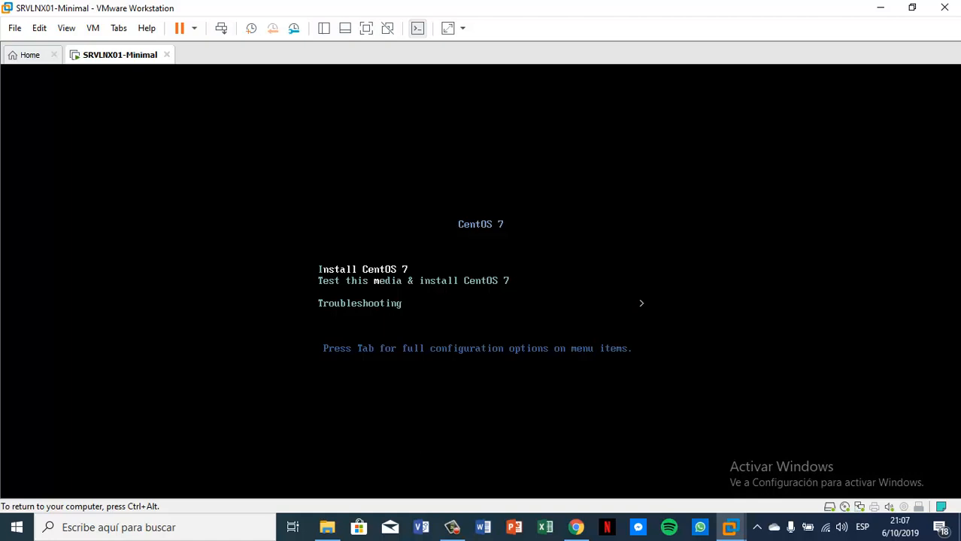
{"action": "key", "text": "Down"}
{"action": "key", "text": "Down"}
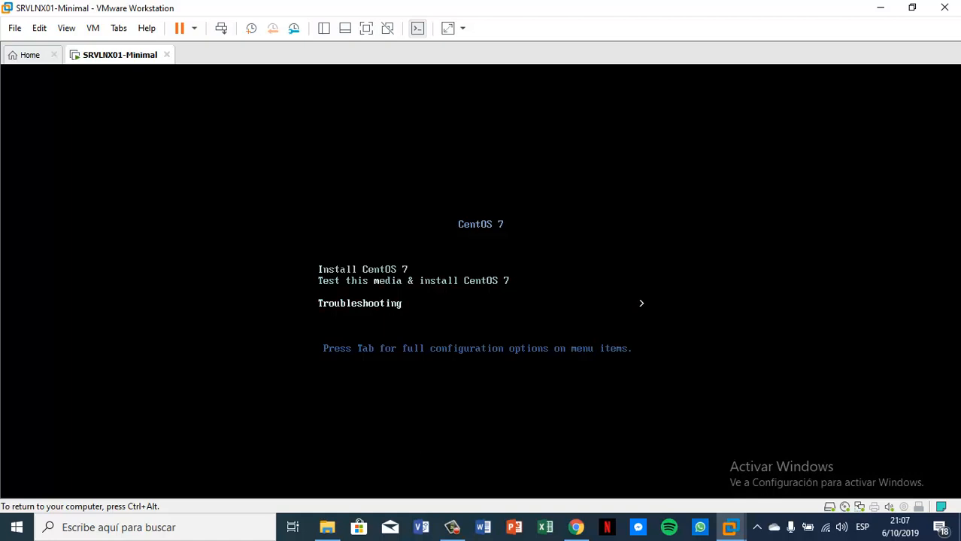
{"action": "key", "text": "Up"}
{"action": "key", "text": "Up"}
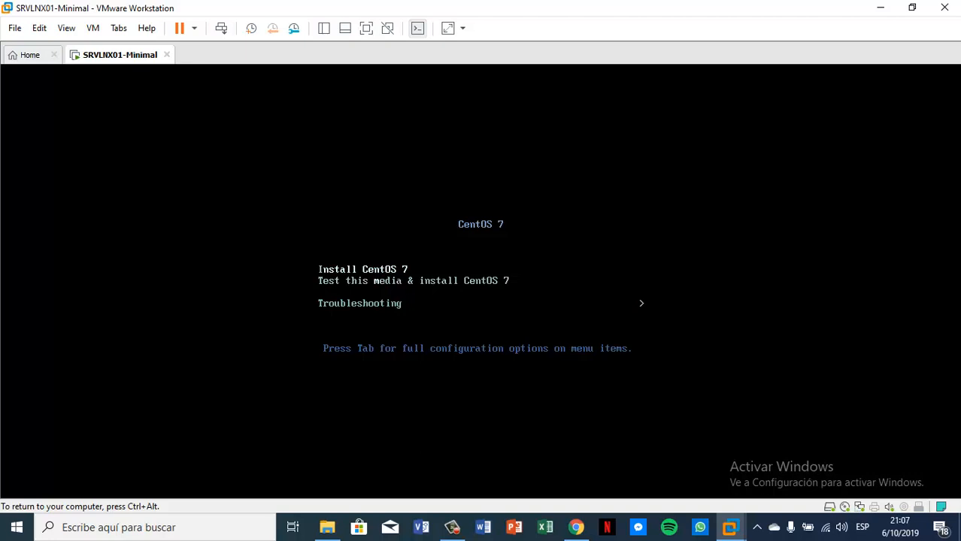
{"action": "key", "text": "Return"}
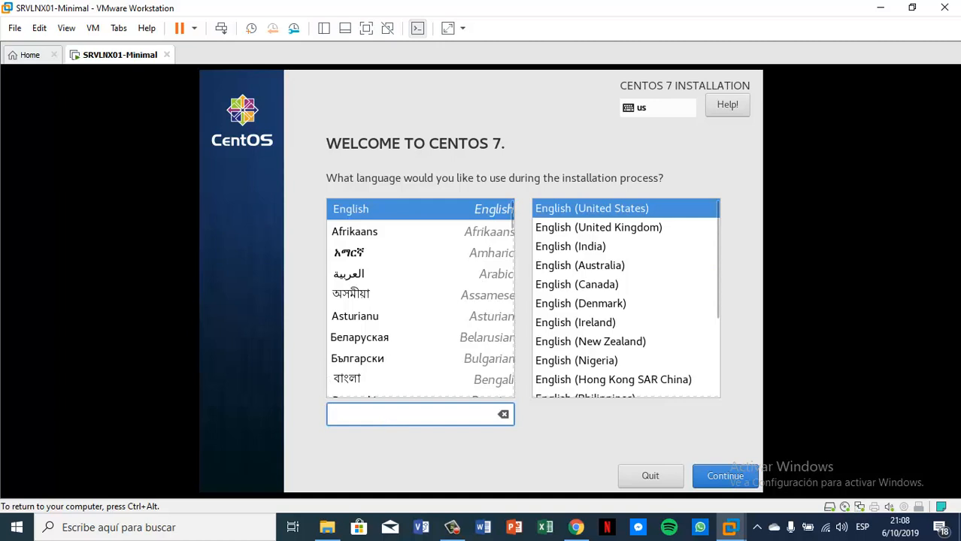
Step: Search 'esp', choose Español (Perú) as the installer language, and continue
{"action": "type", "text": "esp"}
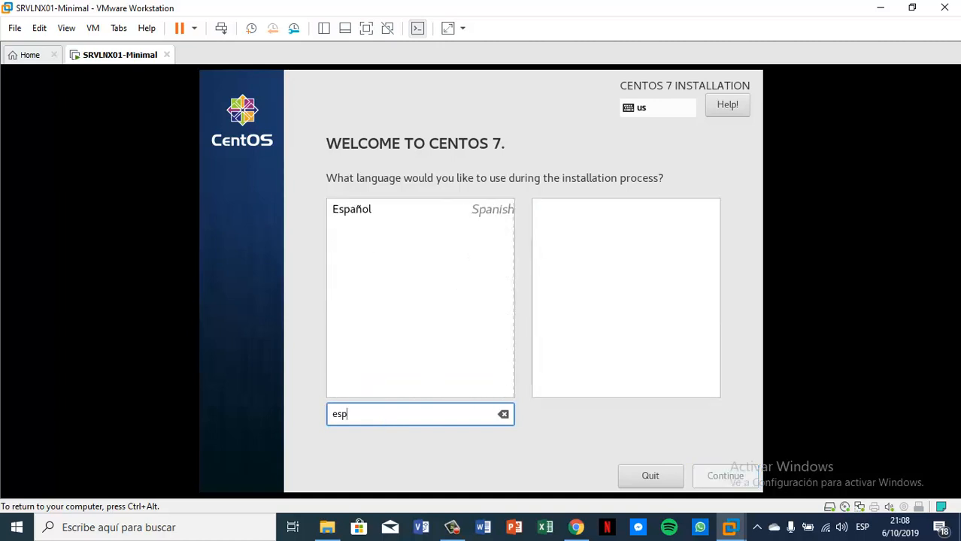
{"action": "left_click", "coordinate": [365, 210]}
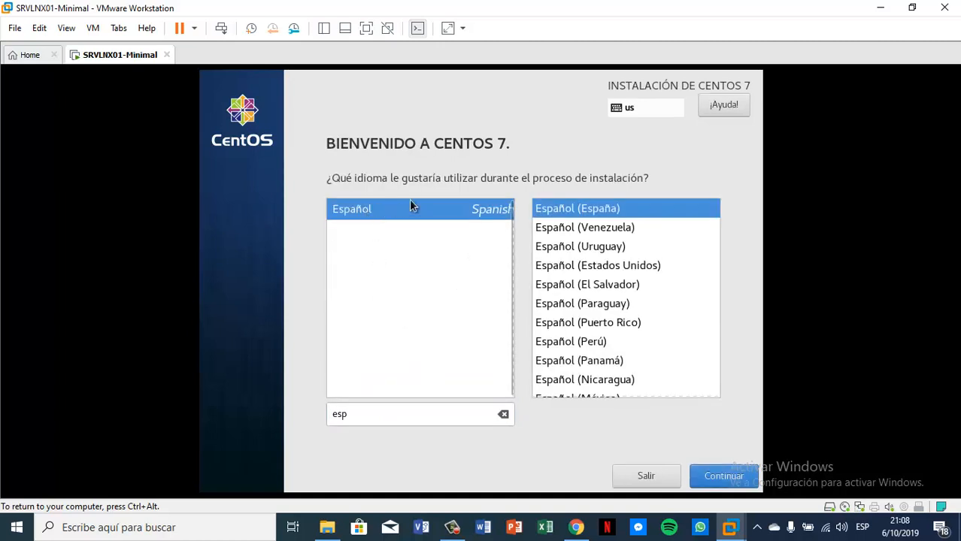
{"action": "left_click", "coordinate": [597, 347]}
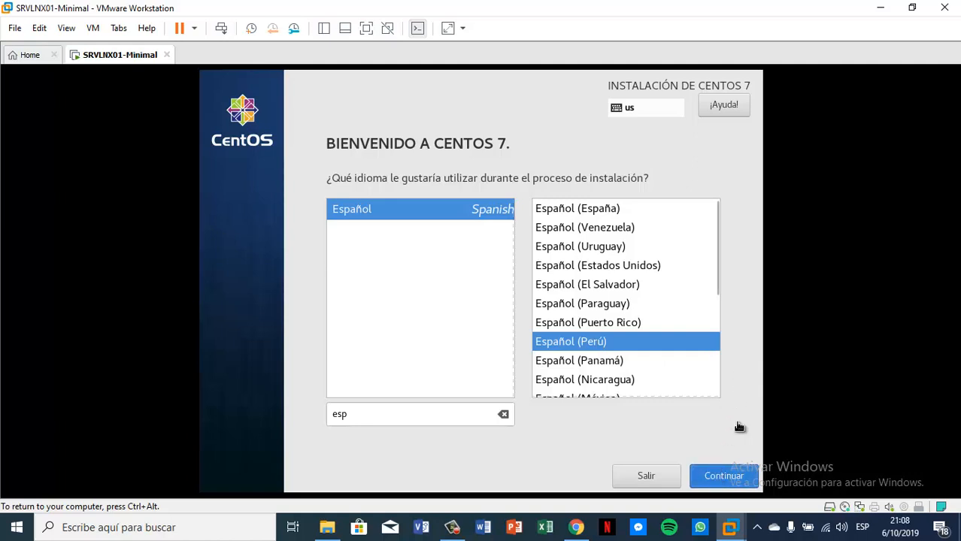
{"action": "left_click", "coordinate": [725, 472]}
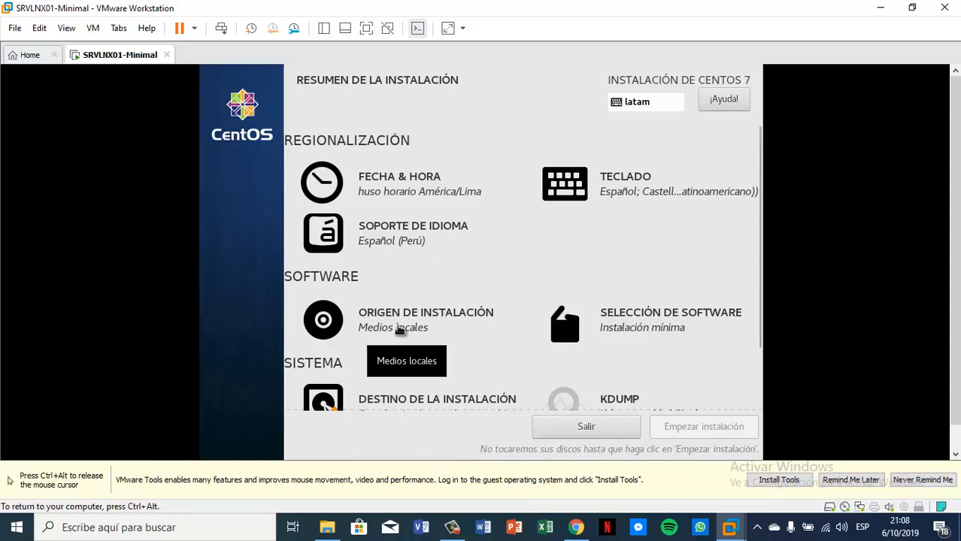
Step: Confirm Medios locales as the installation source and permanently silence the VMware Tools reminder
{"action": "left_click", "coordinate": [401, 322]}
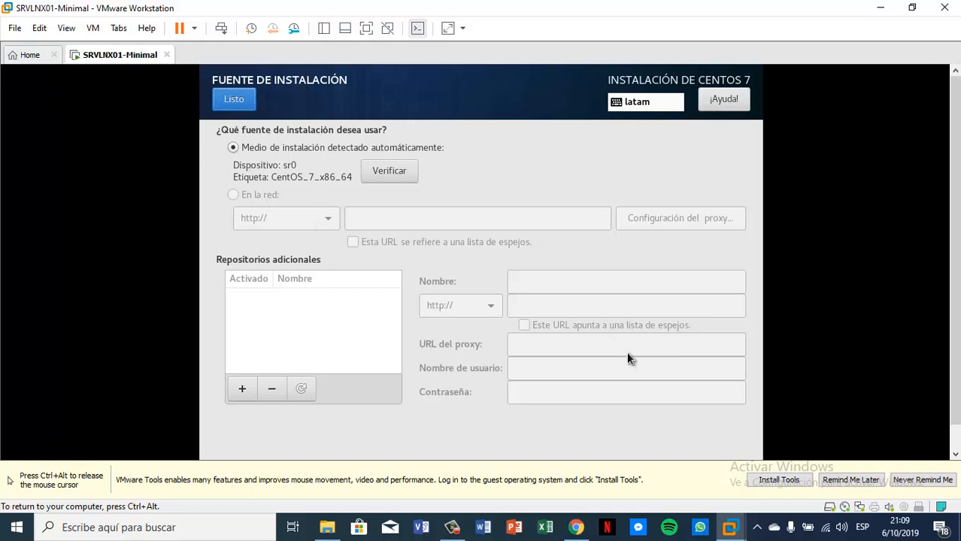
{"action": "left_click", "coordinate": [906, 482]}
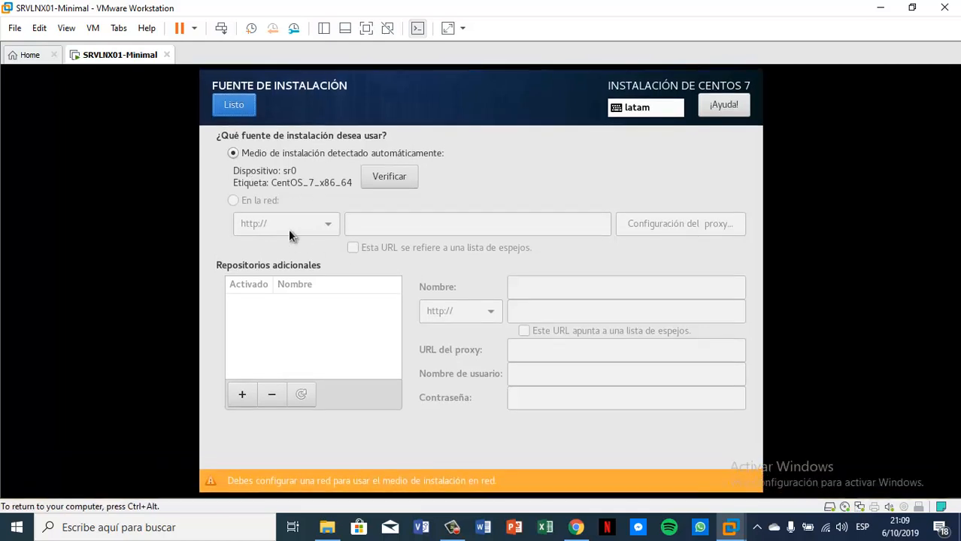
{"action": "left_click", "coordinate": [225, 107]}
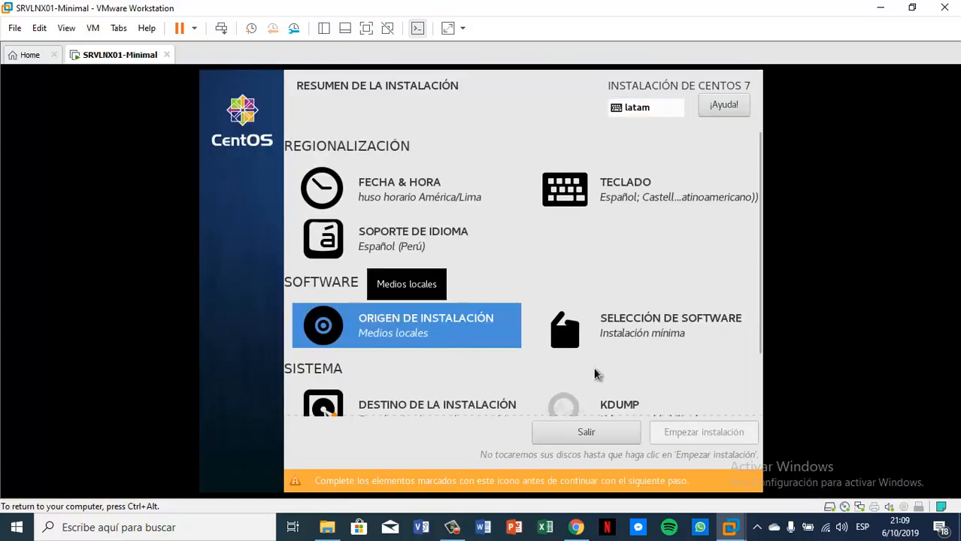
{"action": "left_click", "coordinate": [660, 329]}
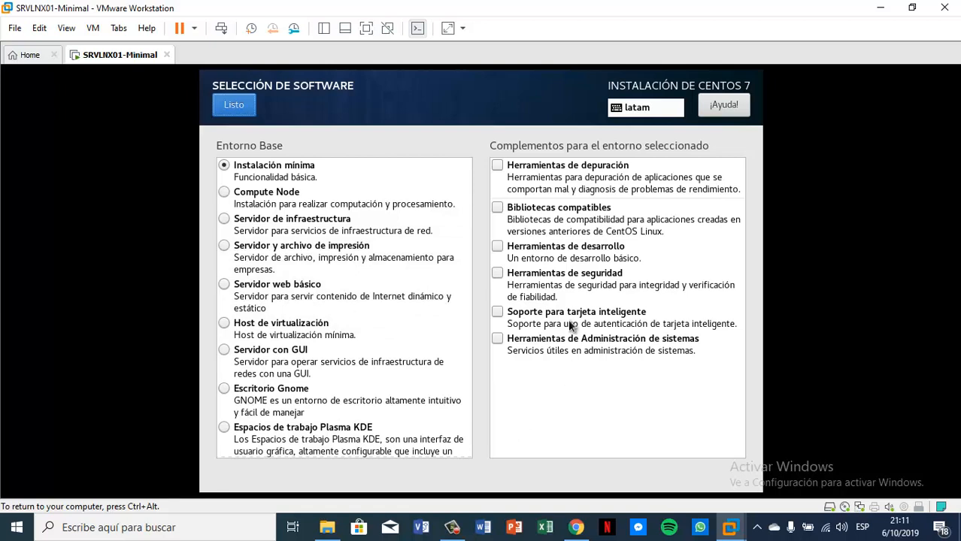
{"action": "left_click", "coordinate": [241, 105]}
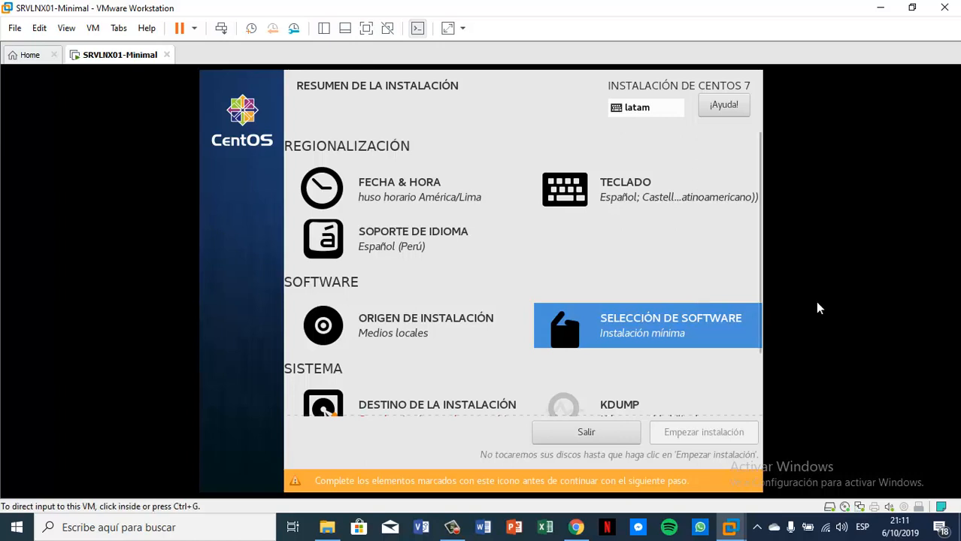
Step: Scroll down the summary and open the Destino de la instalación disk settings
{"action": "scroll", "coordinate": [675, 280], "scroll_direction": "down", "scroll_amount": 3}
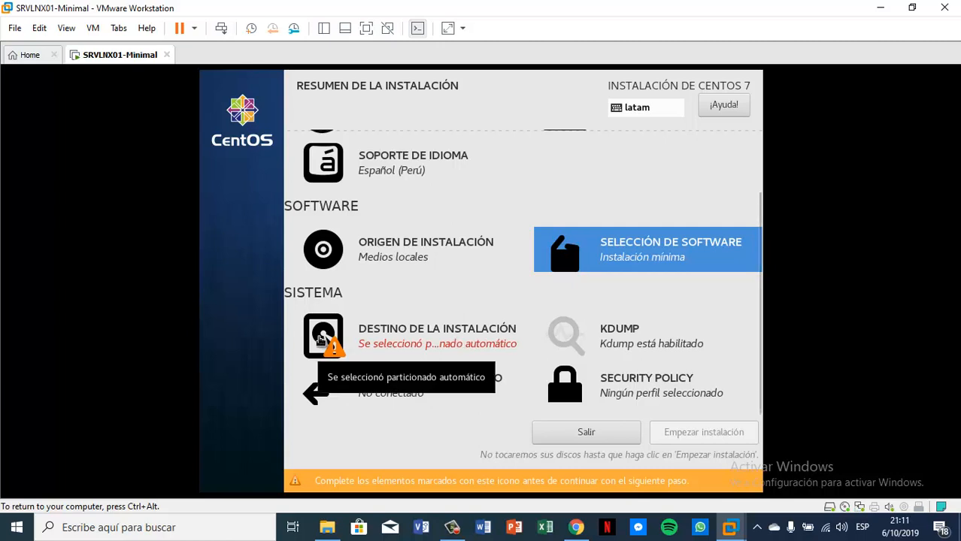
{"action": "left_click", "coordinate": [423, 338]}
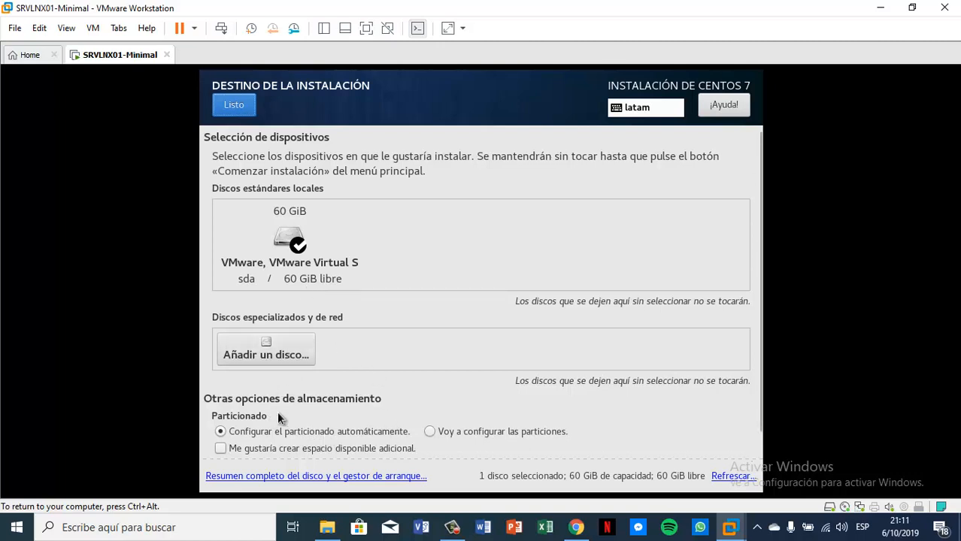
Step: Choose manual partitioning for the 60 GiB disk and set the scheme to Partición estándar
{"action": "left_click", "coordinate": [432, 434]}
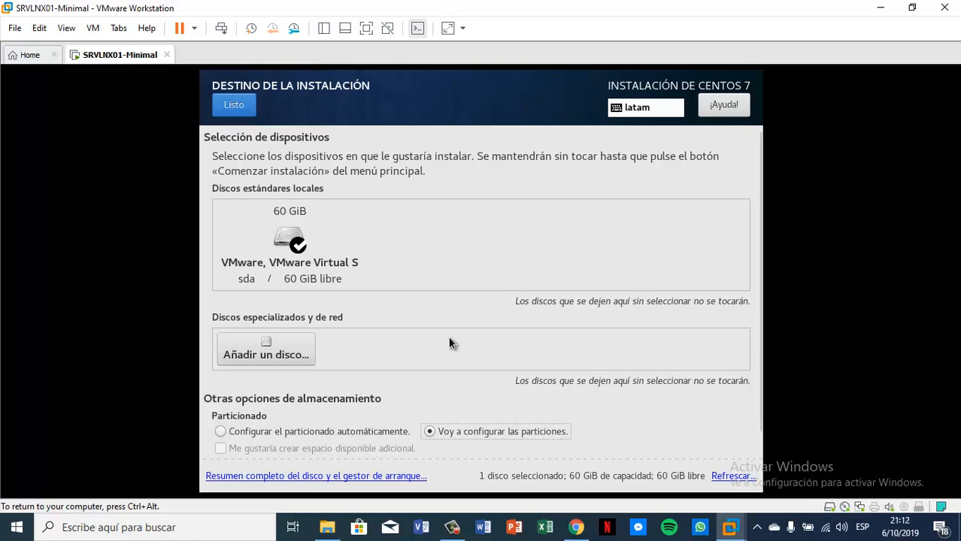
{"action": "left_click", "coordinate": [242, 112]}
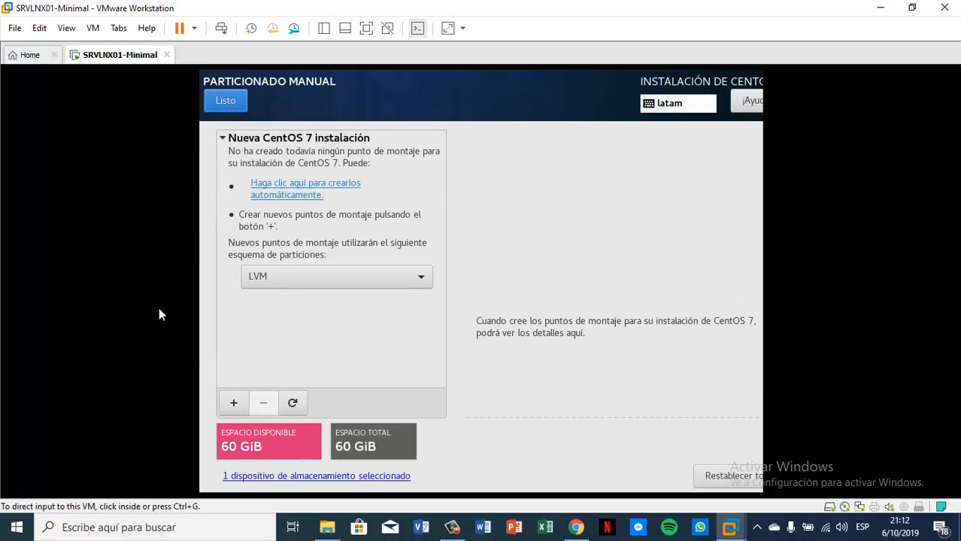
{"action": "left_click", "coordinate": [421, 277]}
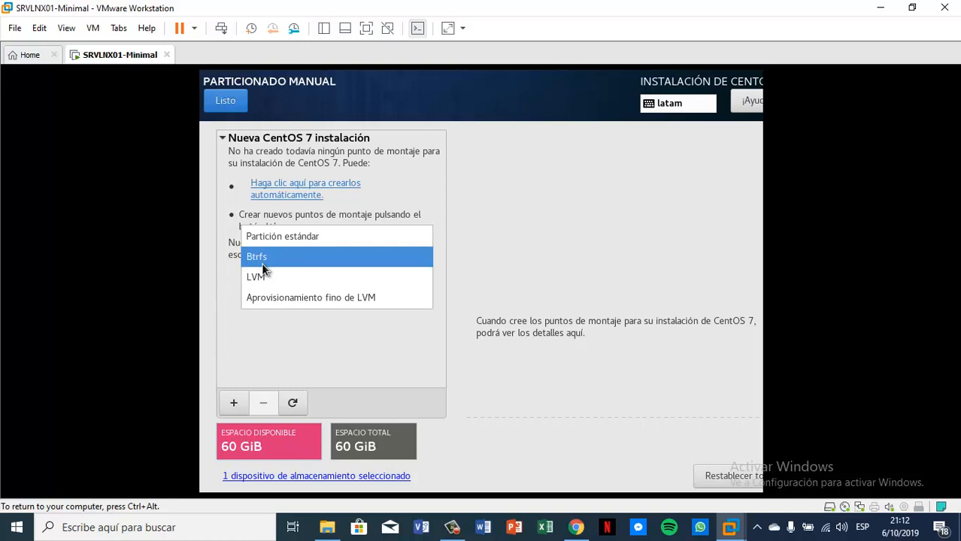
{"action": "left_click", "coordinate": [275, 239]}
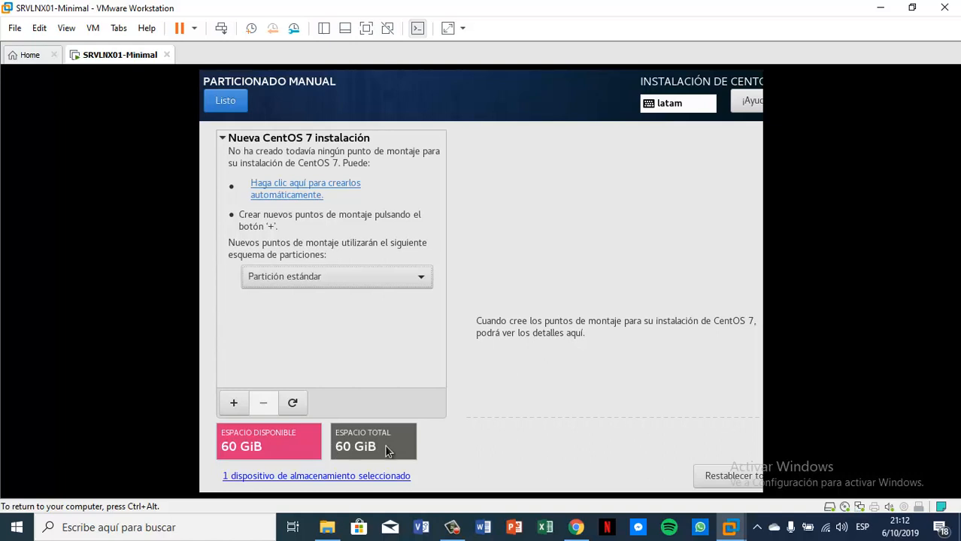
Step: Add a /boot mount point and enter 500 as its desired capacity
{"action": "left_click", "coordinate": [234, 404]}
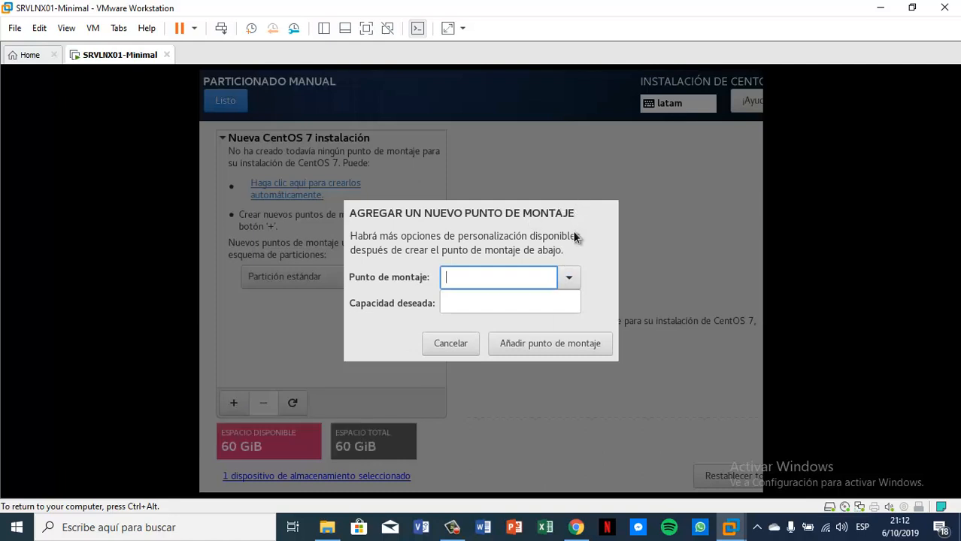
{"action": "left_click", "coordinate": [568, 280]}
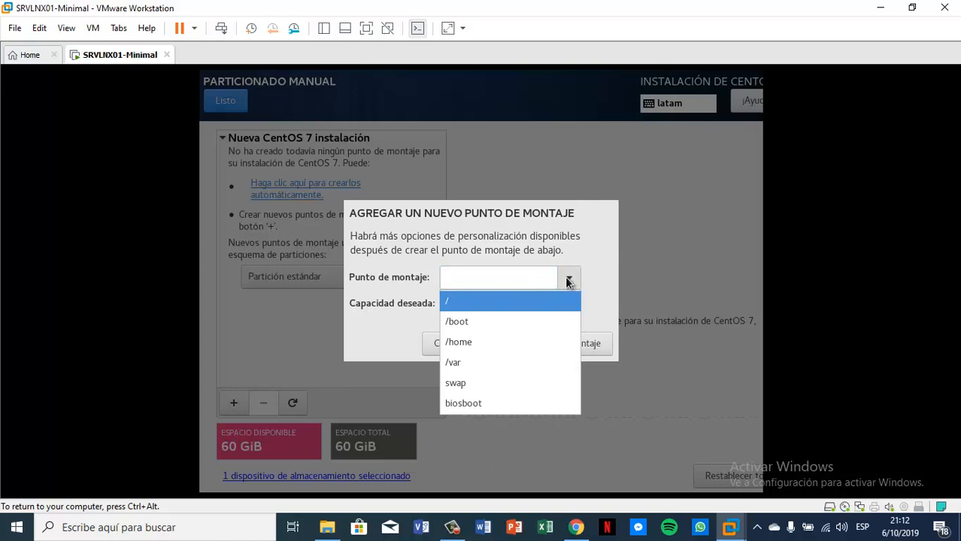
{"action": "left_click", "coordinate": [523, 320]}
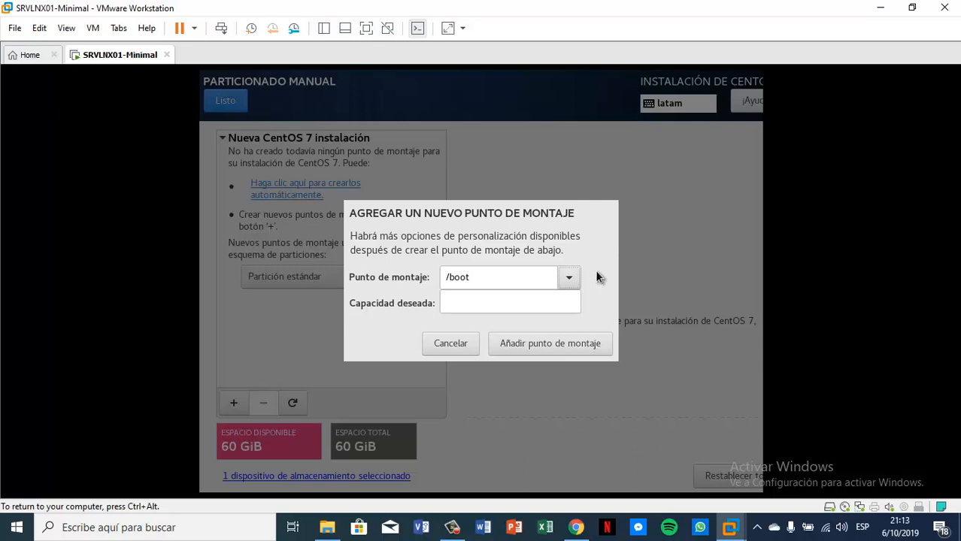
{"action": "left_click", "coordinate": [523, 302]}
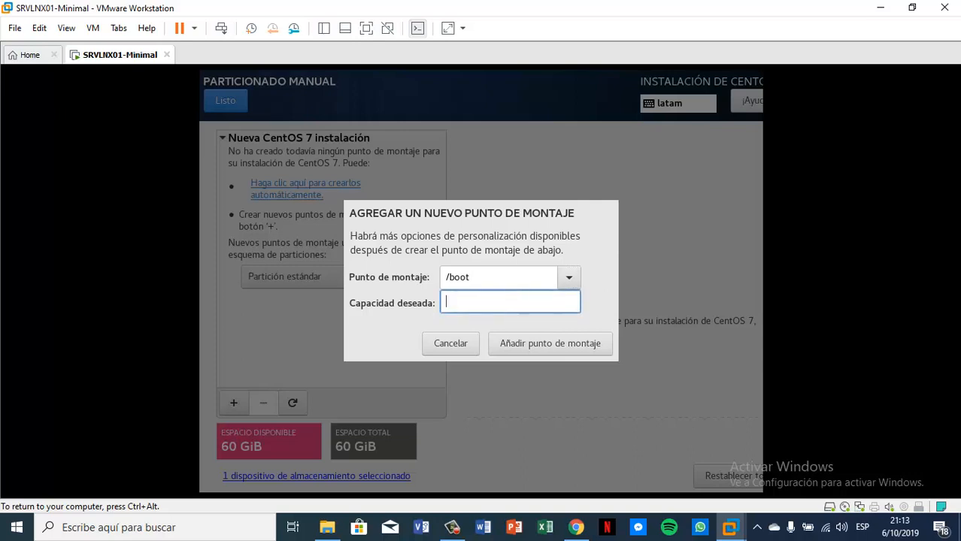
{"action": "type", "text": "500"}
Step: Confirm the 500 MiB /boot mount point, creating sda1 as an xfs standard partition
{"action": "left_click", "coordinate": [549, 347]}
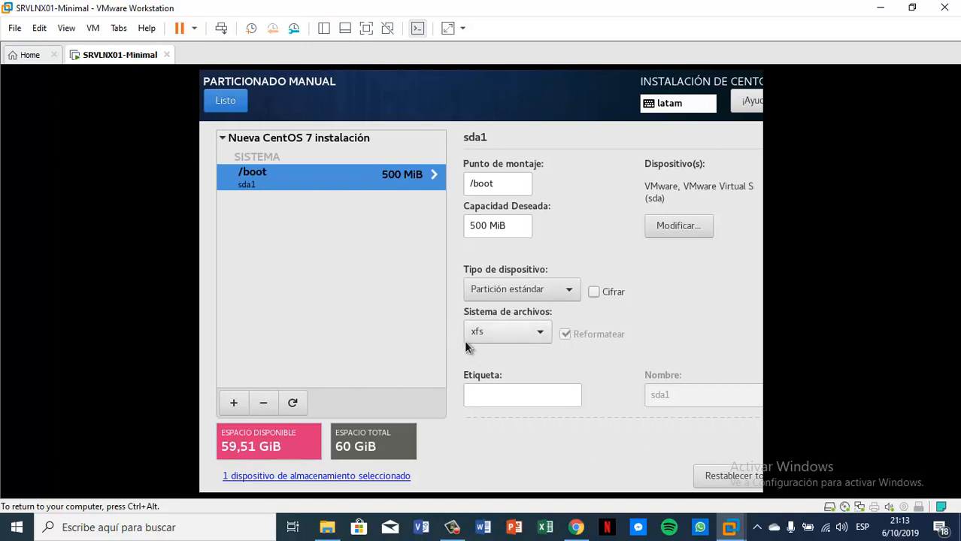
Step: Begin another mount point, select swap, and focus its Capacidad deseada field
{"action": "left_click", "coordinate": [233, 403]}
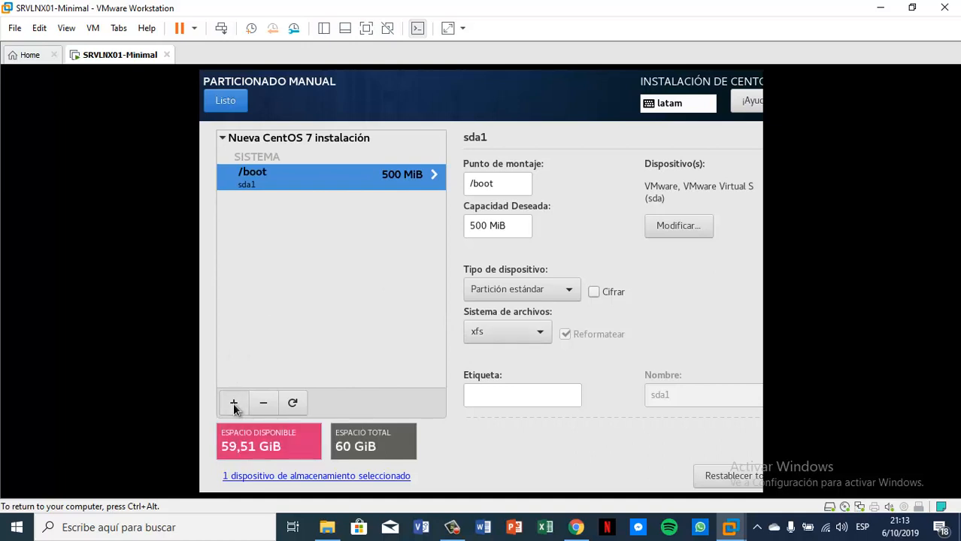
{"action": "left_click", "coordinate": [573, 285]}
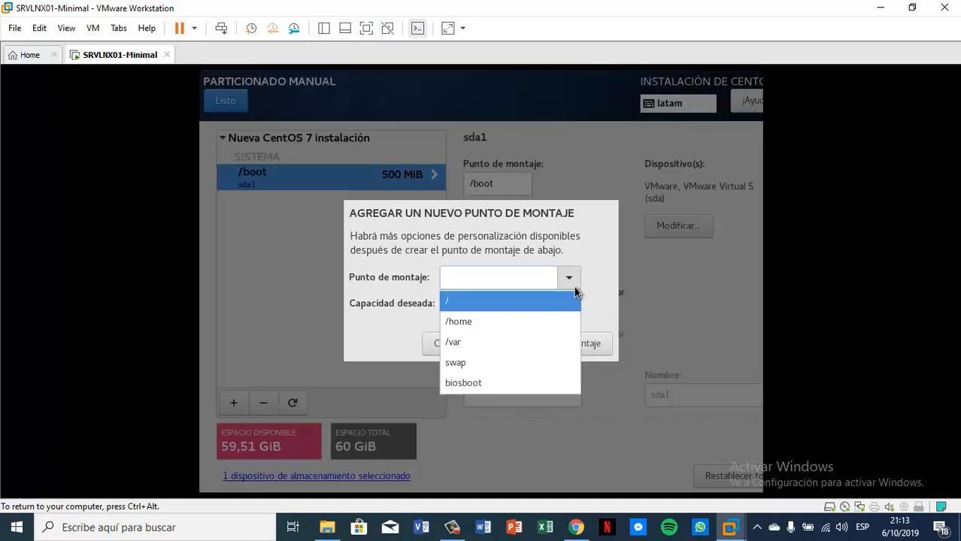
{"action": "left_click", "coordinate": [473, 364]}
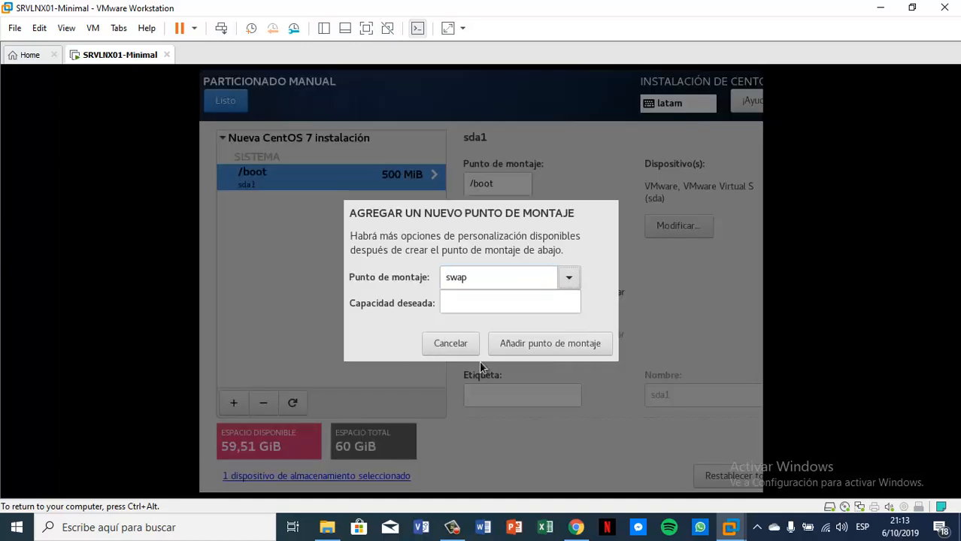
{"action": "left_click", "coordinate": [524, 310]}
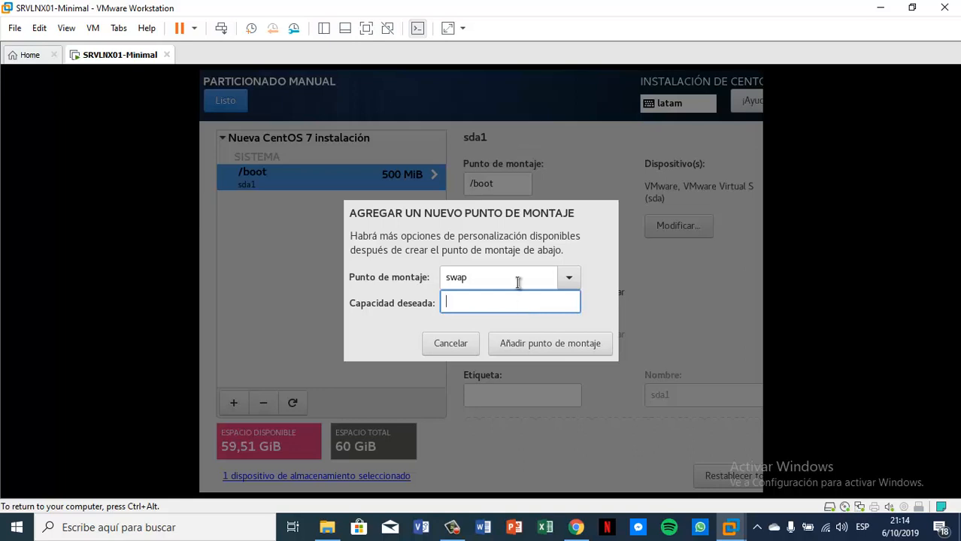
Step: Confirm the VM has 2 GB memory, then create a 4096 MiB swap partition (sda2)
{"action": "right_click", "coordinate": [98, 56]}
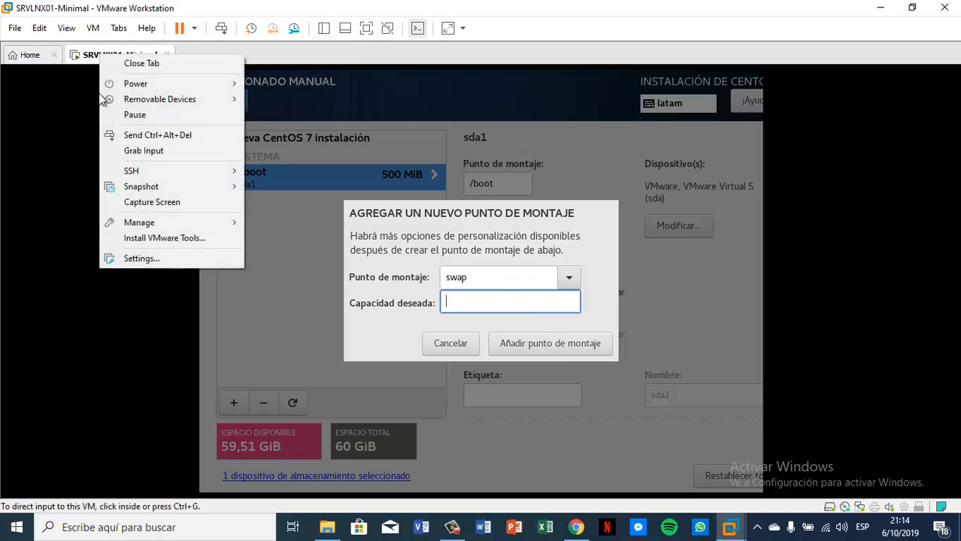
{"action": "left_click", "coordinate": [119, 259]}
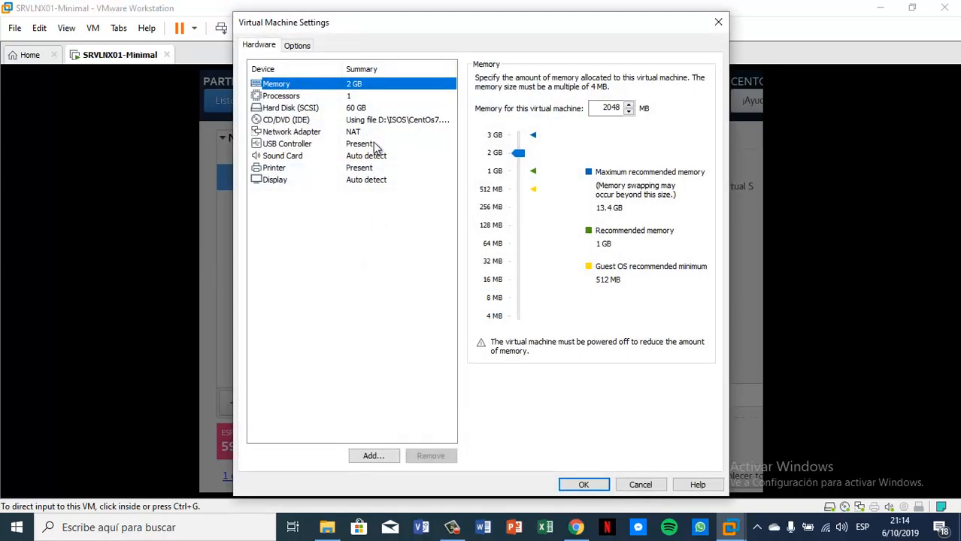
{"action": "left_click", "coordinate": [639, 485]}
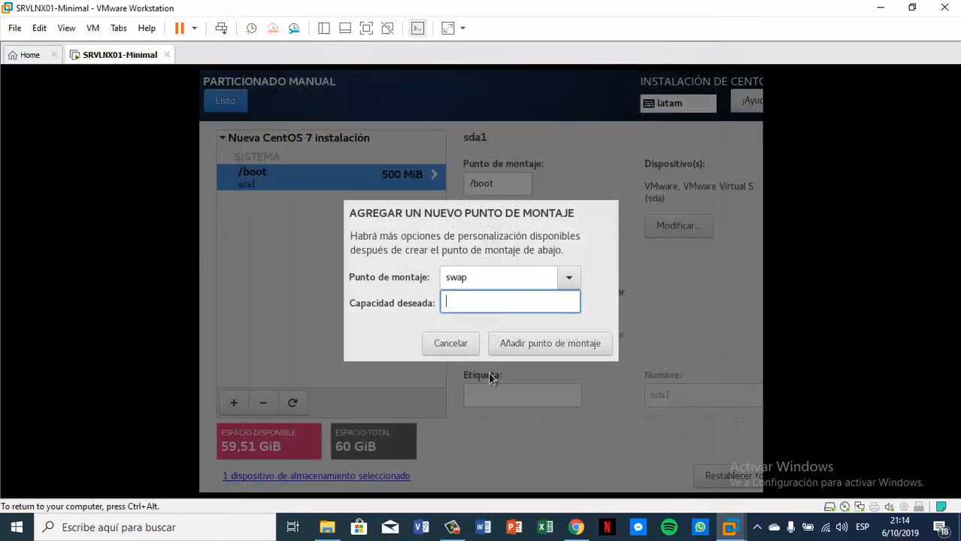
{"action": "type", "text": "4096"}
{"action": "left_click", "coordinate": [542, 346]}
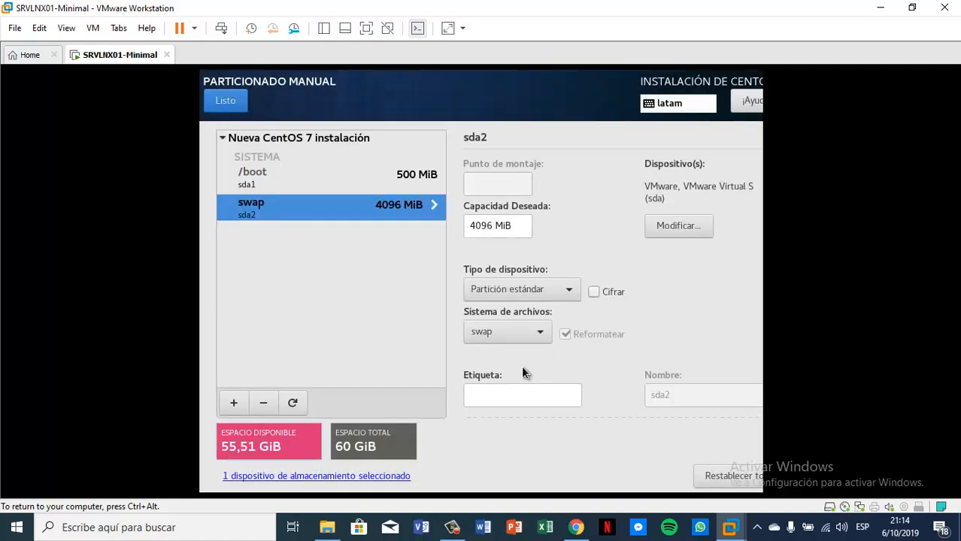
Step: Add a /var mount point with a desired capacity of 4096 MiB (sda3)
{"action": "left_click", "coordinate": [232, 405]}
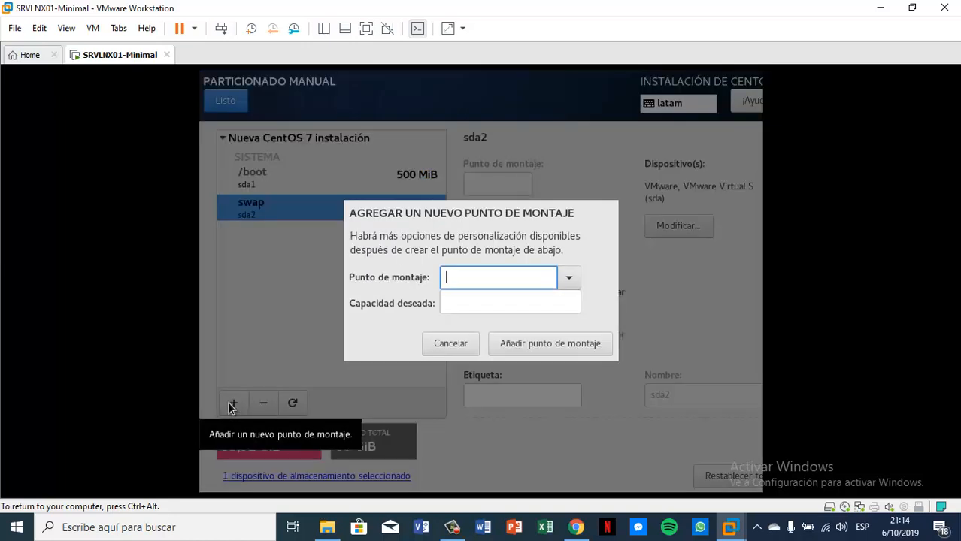
{"action": "left_click", "coordinate": [569, 280]}
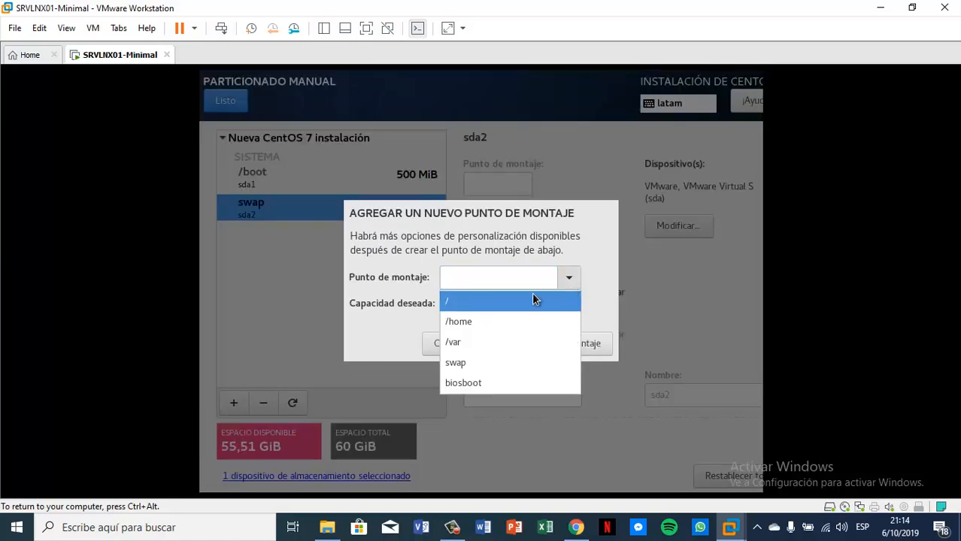
{"action": "left_click", "coordinate": [469, 342]}
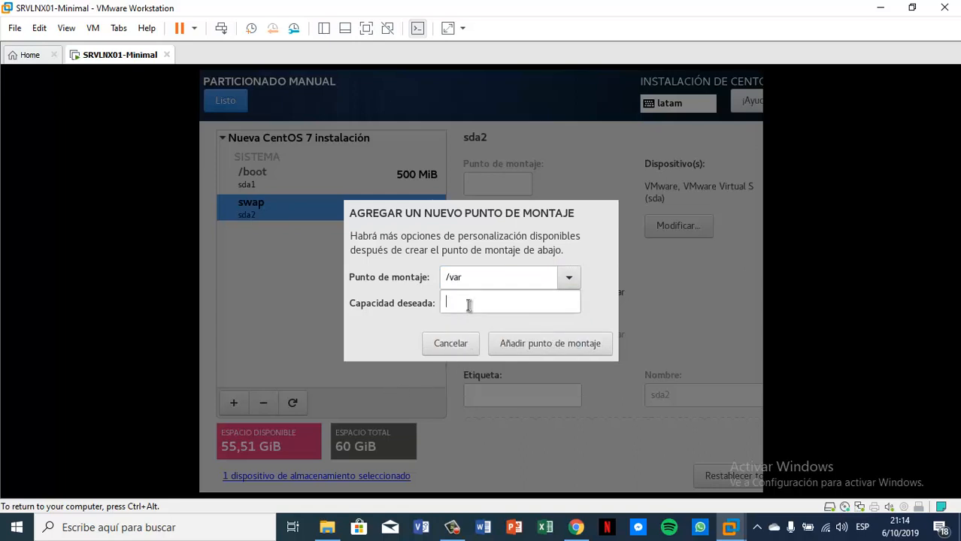
{"action": "left_click", "coordinate": [467, 305]}
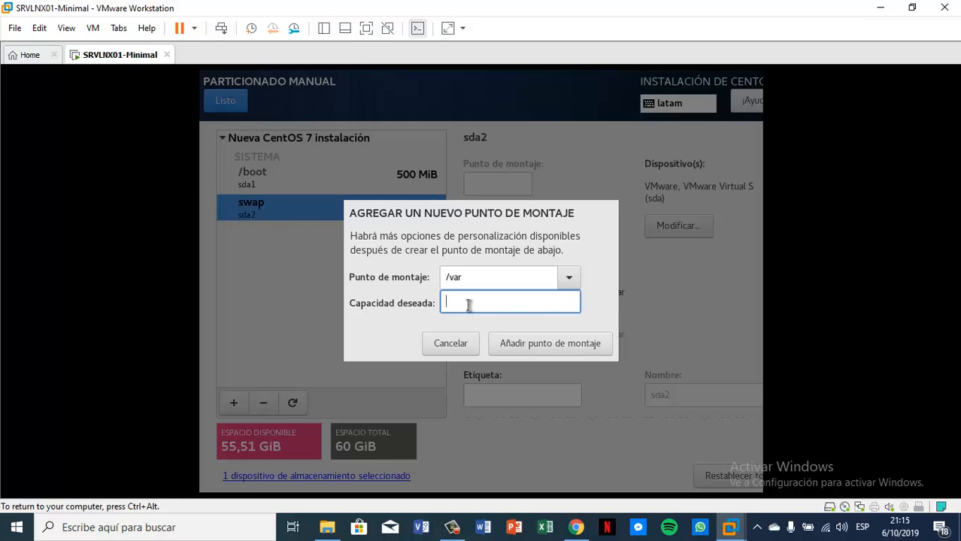
{"action": "type", "text": "4096"}
{"action": "left_click", "coordinate": [551, 344]}
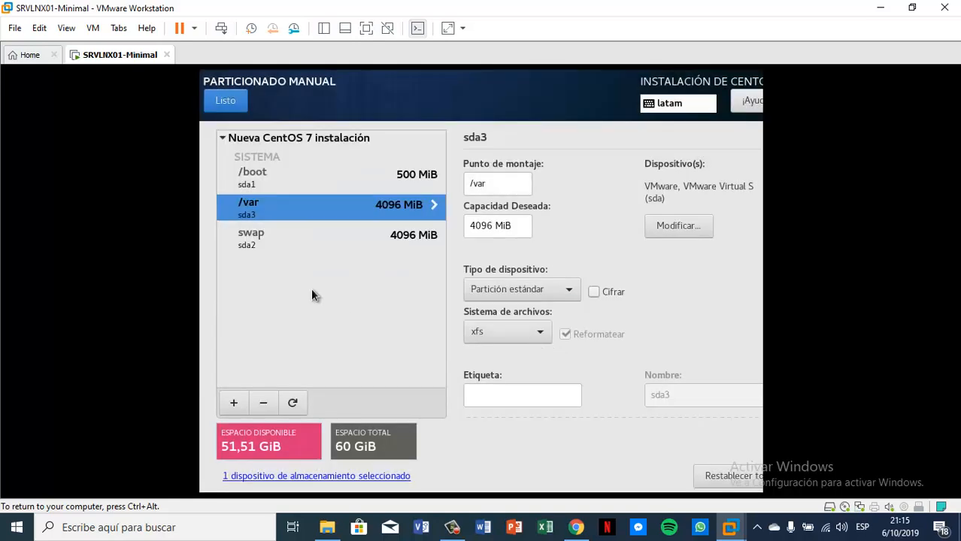
Step: Add a /home mount point with a desired capacity of 4096 MiB (sda5)
{"action": "left_click", "coordinate": [233, 403]}
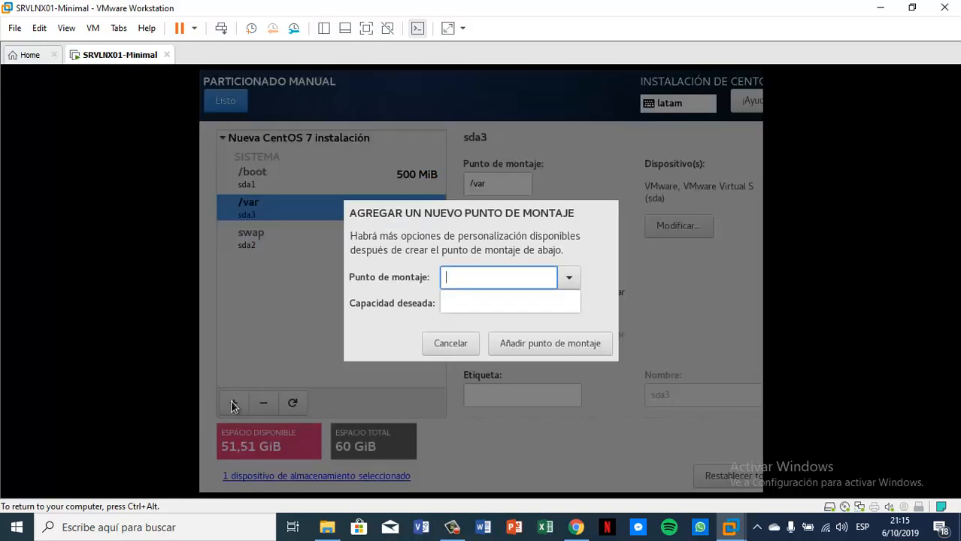
{"action": "left_click", "coordinate": [569, 279]}
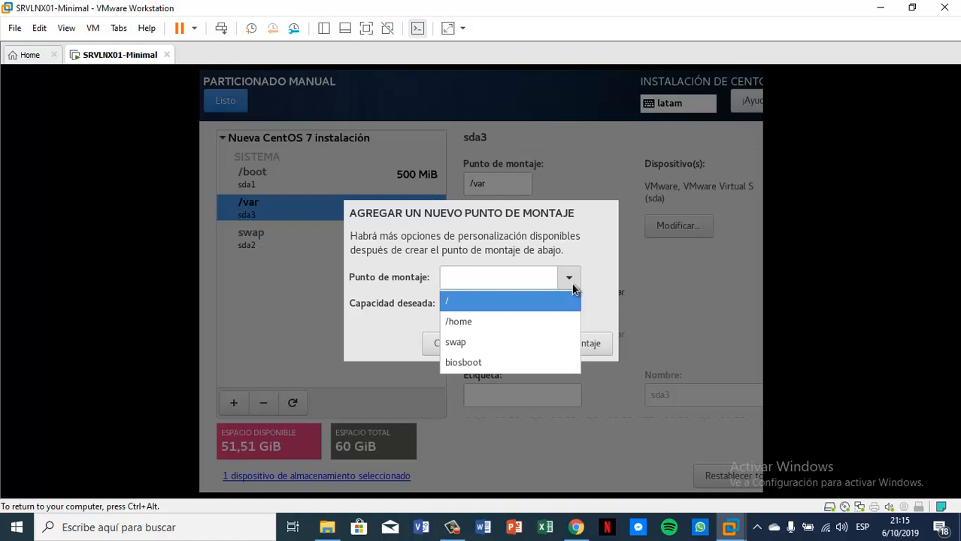
{"action": "left_click", "coordinate": [484, 322]}
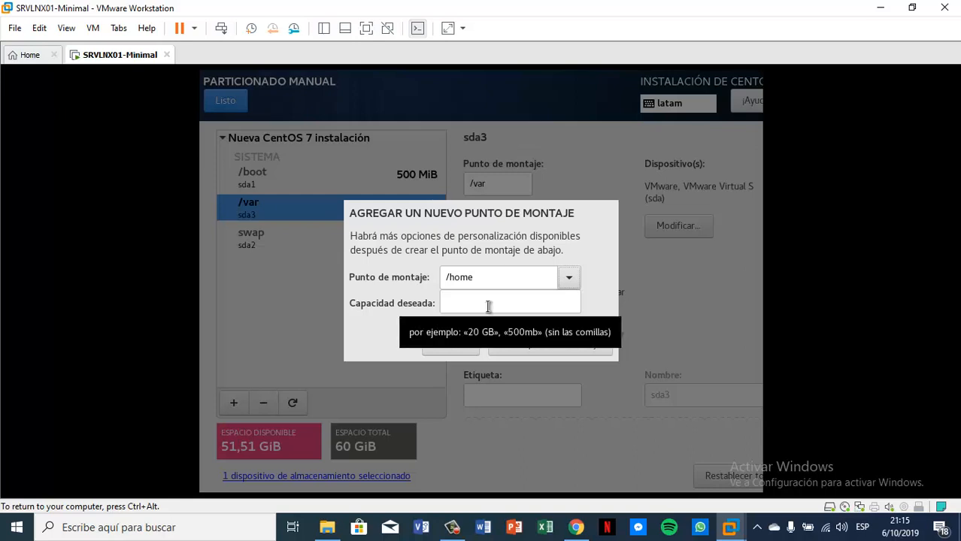
{"action": "left_click", "coordinate": [488, 306]}
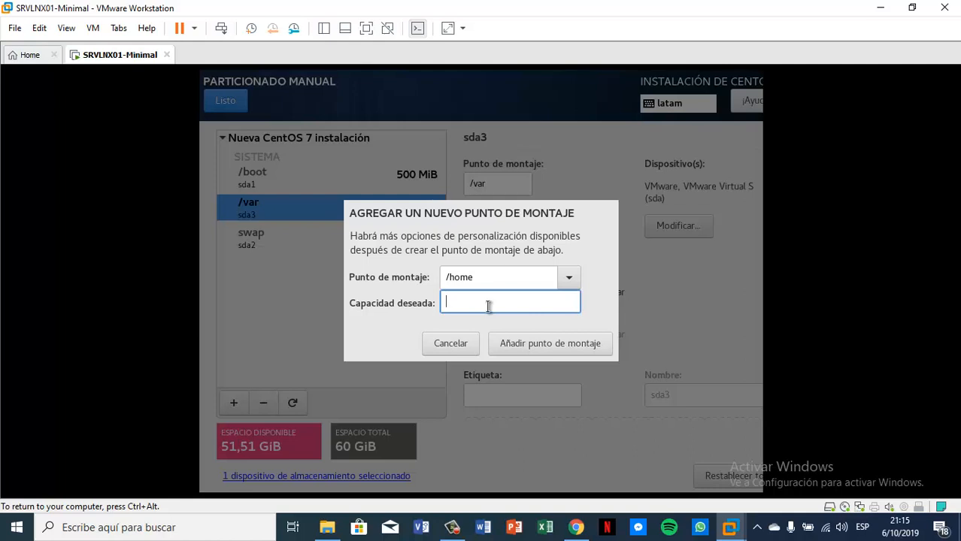
{"action": "type", "text": "4096"}
{"action": "left_click", "coordinate": [592, 343]}
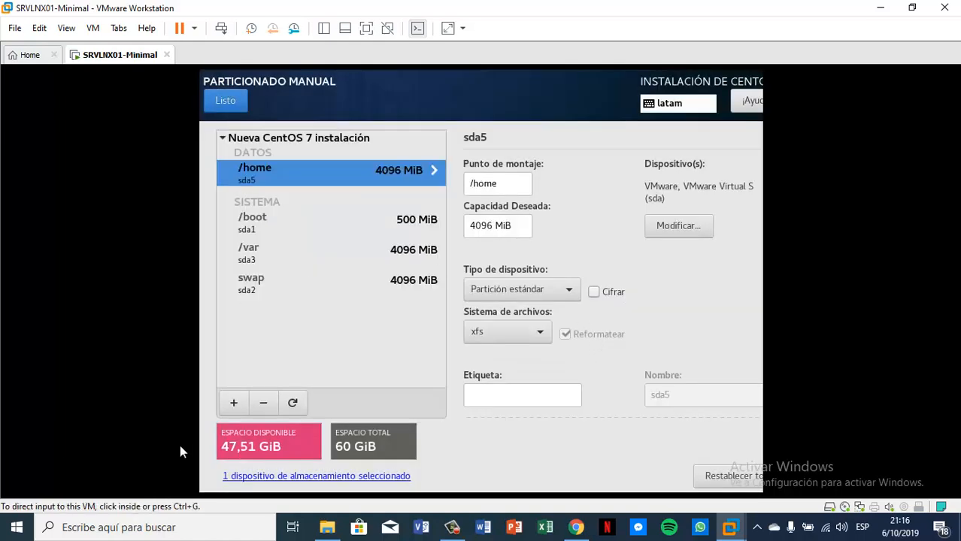
{"action": "left_click", "coordinate": [231, 404]}
Step: Create the / mount point with capacity left empty so it fills the remaining 47,51 GiB
{"action": "left_click", "coordinate": [567, 278]}
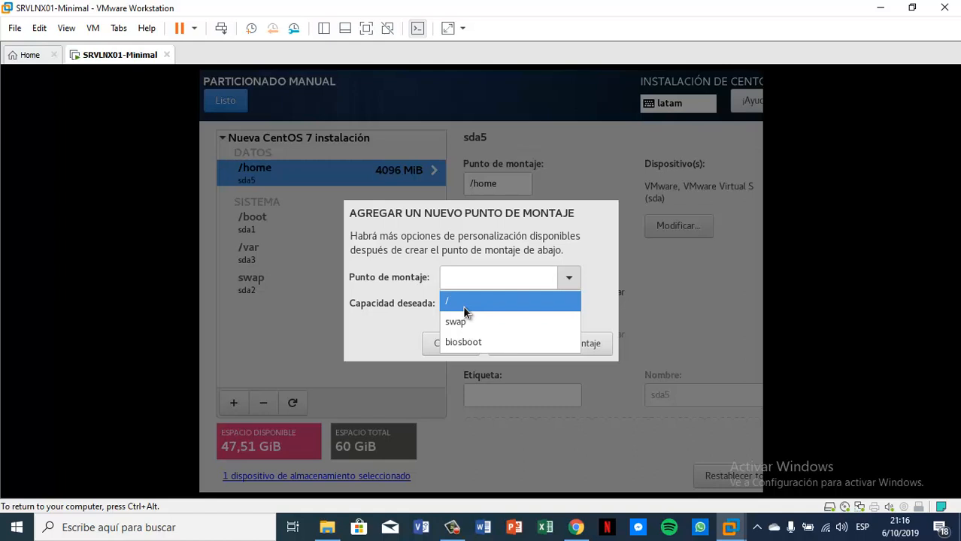
{"action": "left_click", "coordinate": [464, 305]}
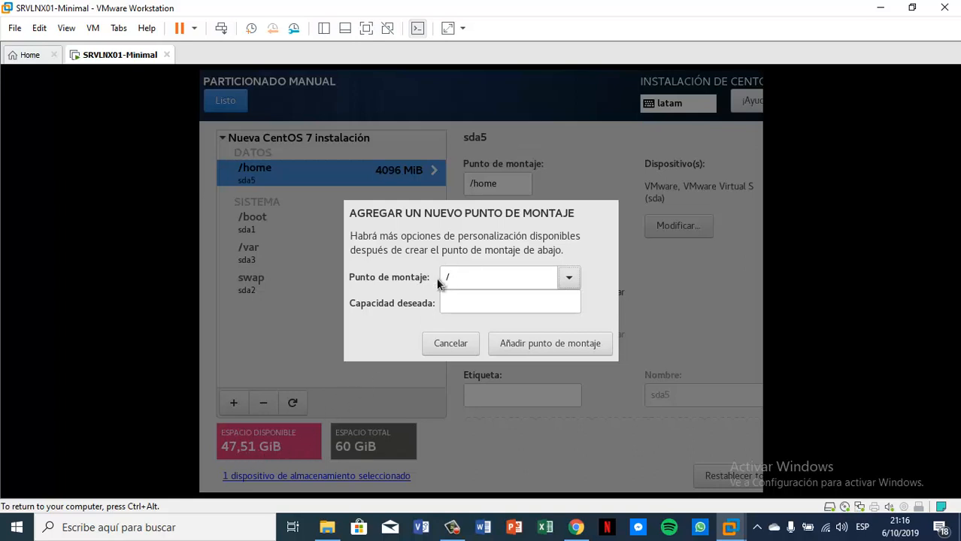
{"action": "left_click", "coordinate": [453, 304]}
{"action": "left_click", "coordinate": [564, 347]}
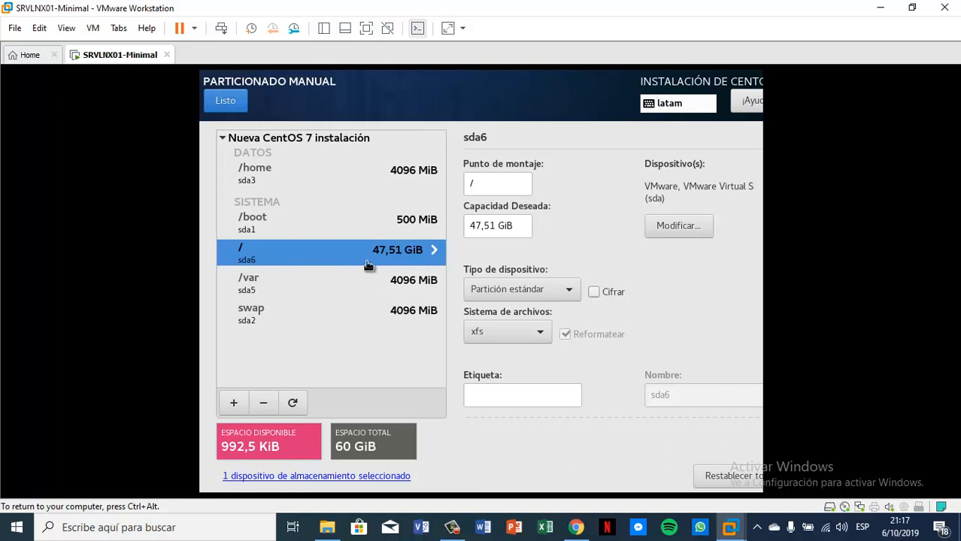
{"action": "left_click", "coordinate": [225, 102]}
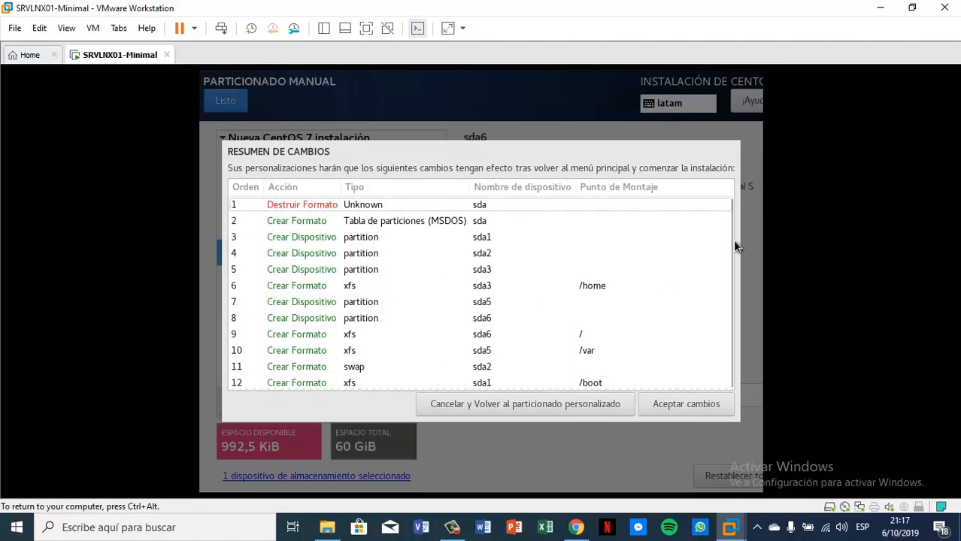
Step: Review the 12 partitioning changes in the summary and accept them
{"action": "left_click_drag", "start_coordinate": [727, 253], "coordinate": [728, 286]}
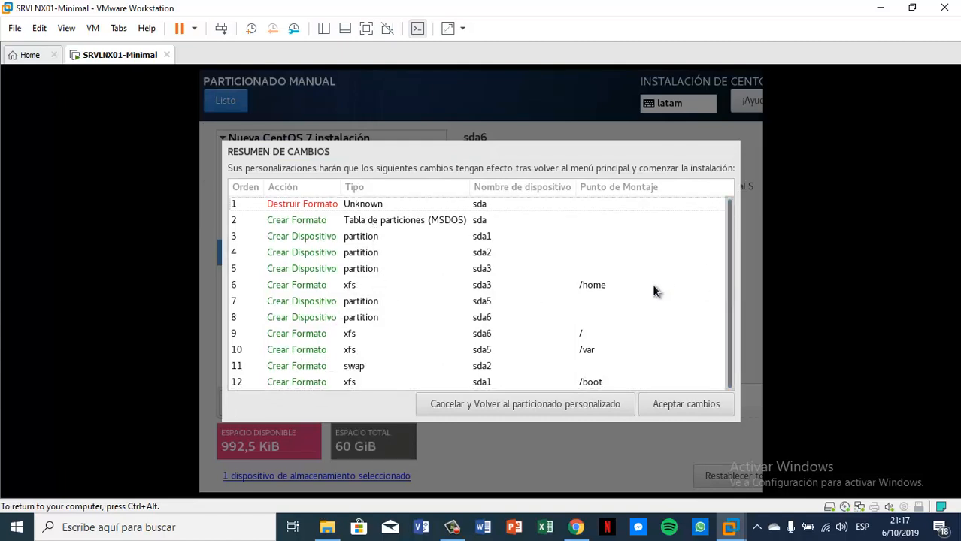
{"action": "left_click", "coordinate": [686, 404]}
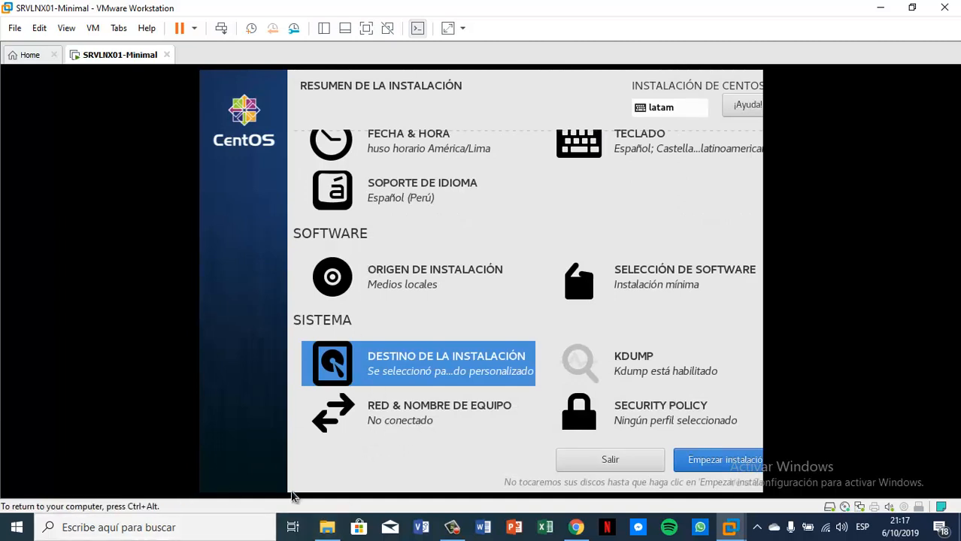
Step: Replace the default host name with SRVLNX01.DATACENTER.COM and apply it
{"action": "left_click", "coordinate": [415, 420]}
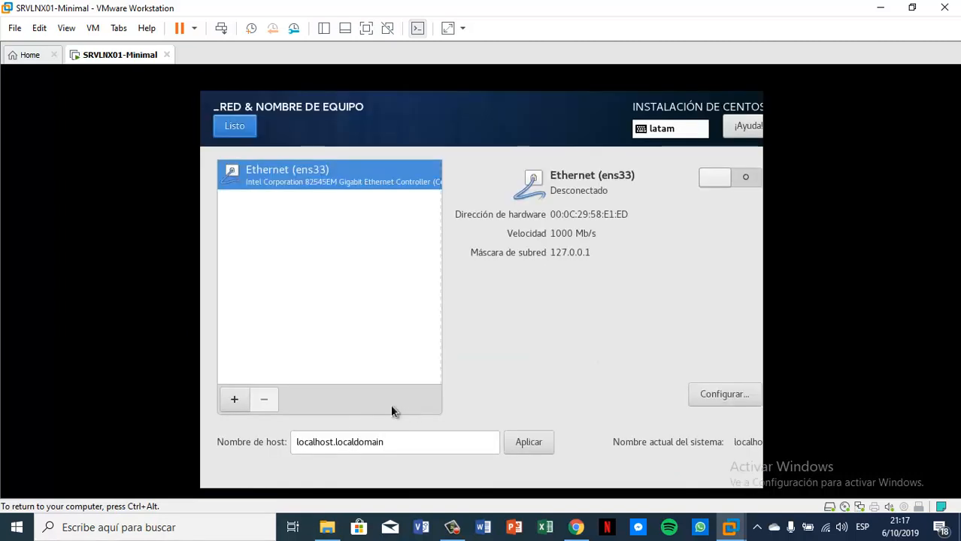
{"action": "triple_click", "coordinate": [399, 448]}
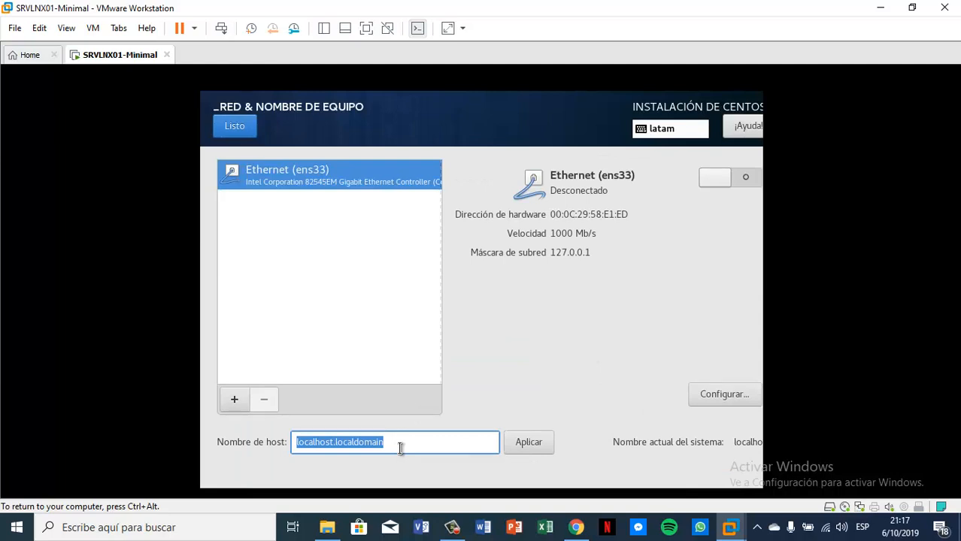
{"action": "key", "text": "Caps_Lock"}
{"action": "type", "text": "SRV"}
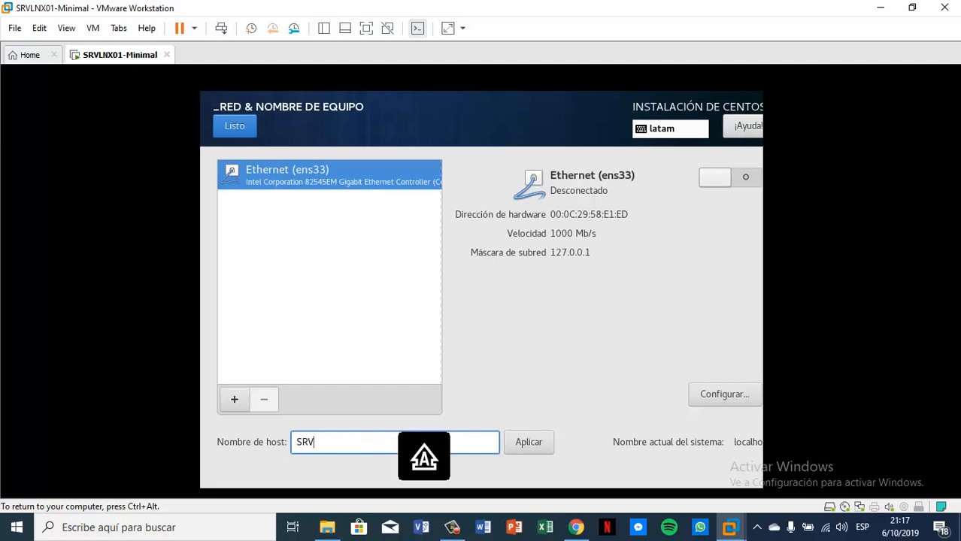
{"action": "type", "text": "LNX01."}
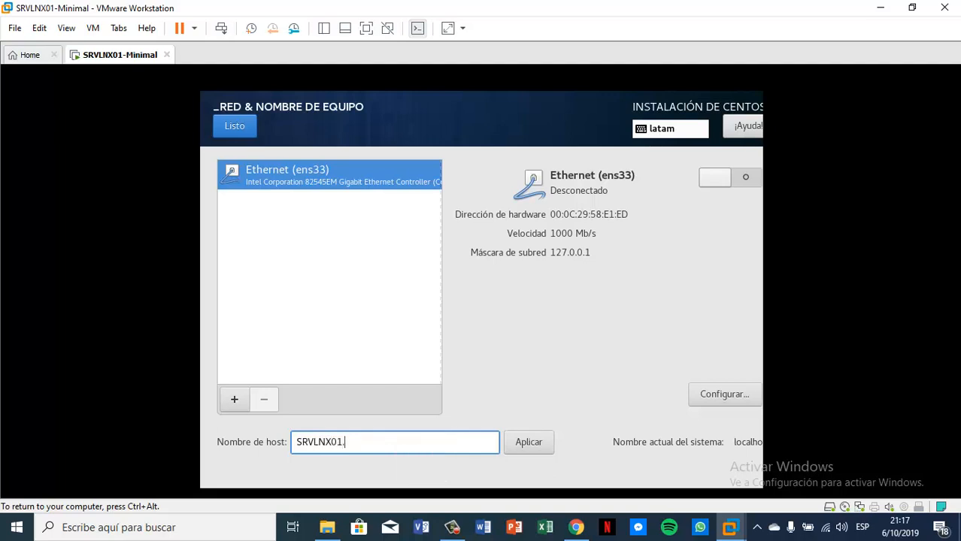
{"action": "type", "text": "DATACENTER.COM"}
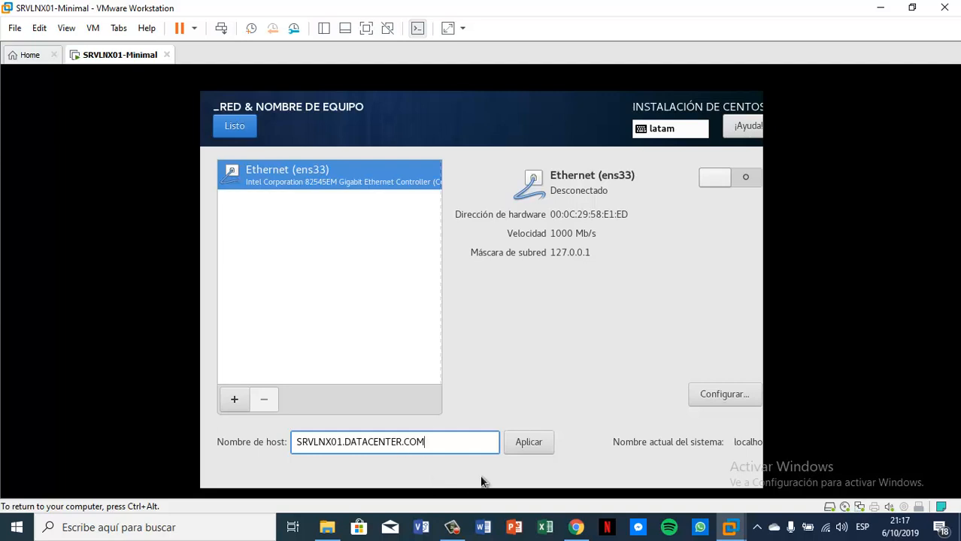
{"action": "left_click", "coordinate": [528, 441]}
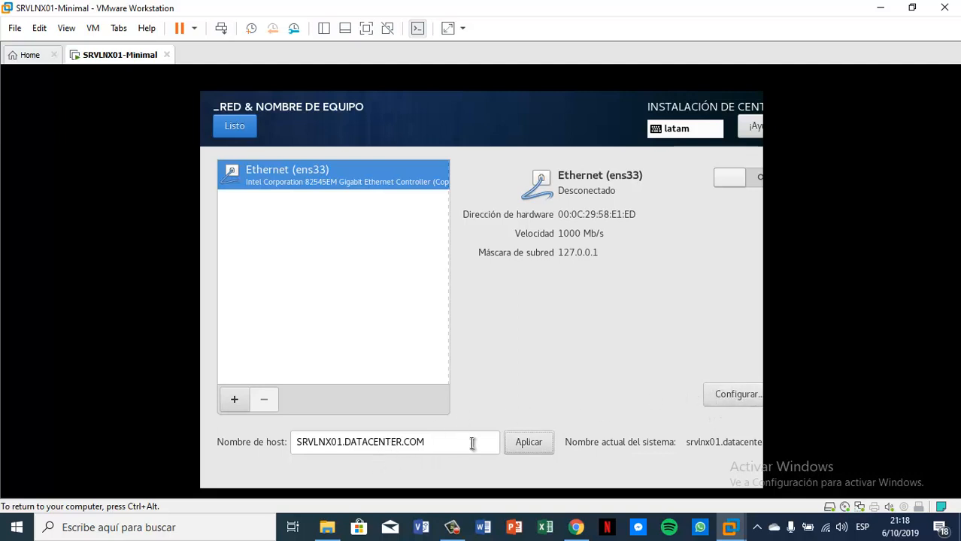
Step: Set the ens33 connection's IPv6 method to Ignorar
{"action": "left_click", "coordinate": [733, 398]}
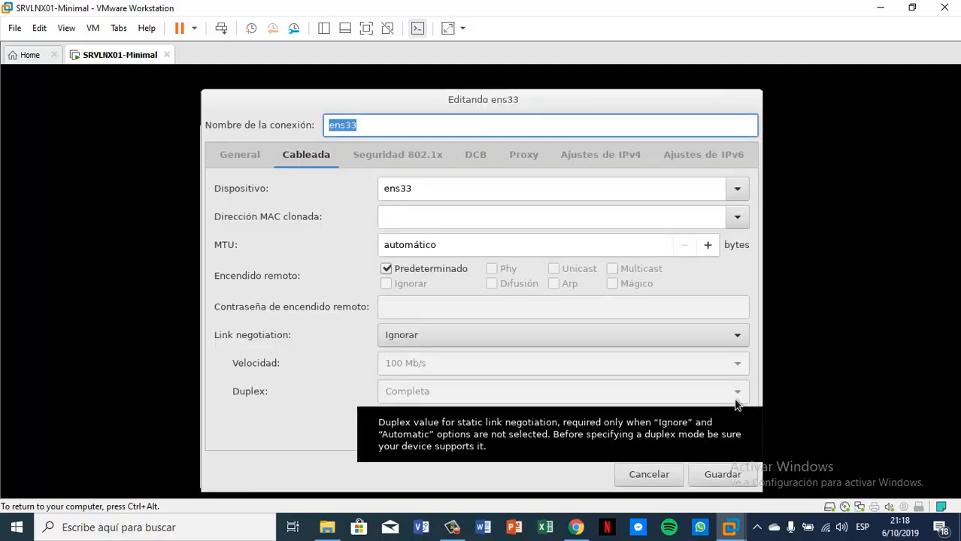
{"action": "left_click", "coordinate": [707, 156]}
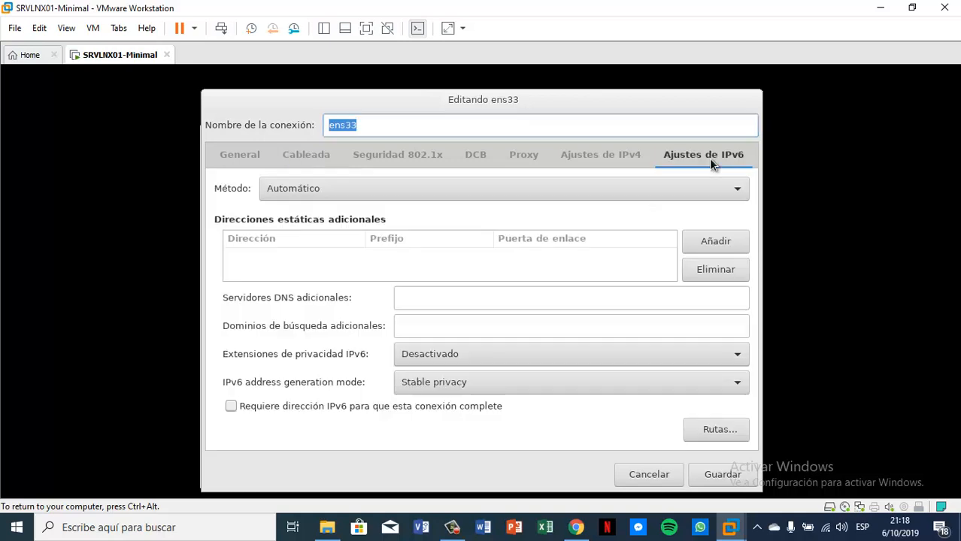
{"action": "left_click", "coordinate": [726, 191]}
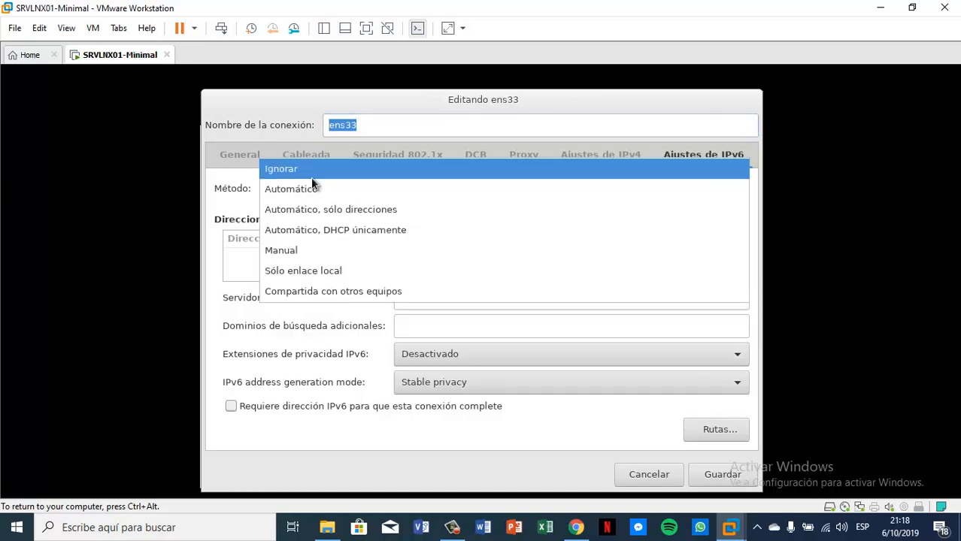
{"action": "left_click", "coordinate": [319, 170]}
{"action": "left_click", "coordinate": [628, 162]}
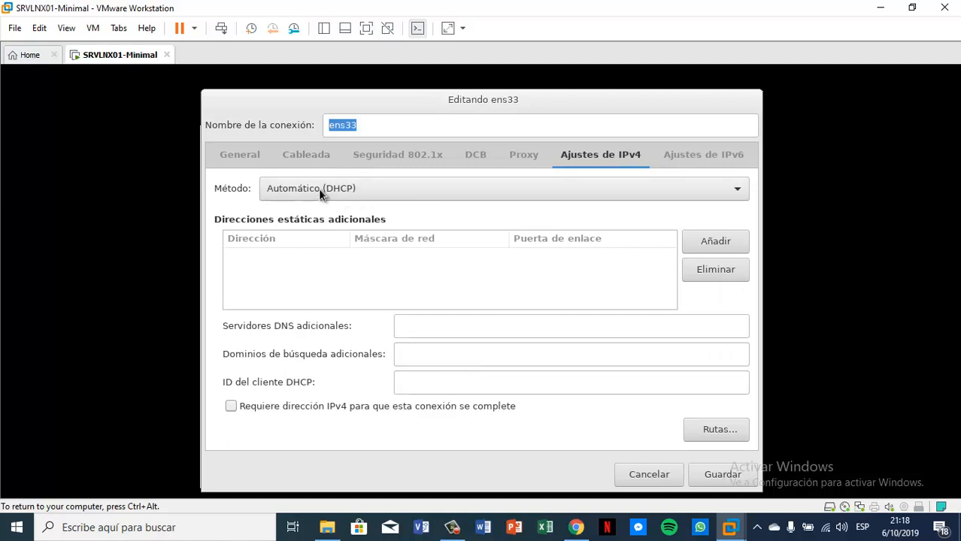
Step: Check that the VM's network adapter is on NAT, then cancel the settings unchanged
{"action": "right_click", "coordinate": [112, 53]}
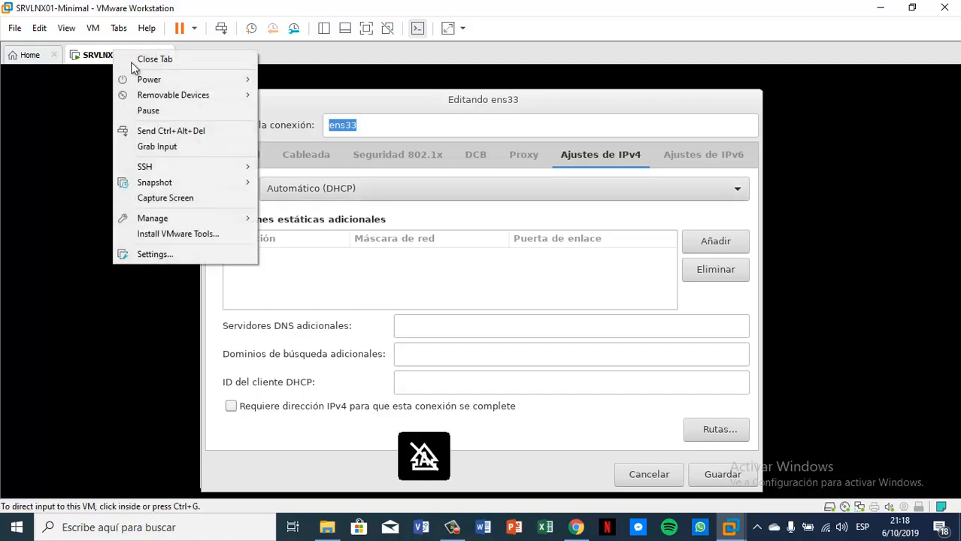
{"action": "left_click", "coordinate": [175, 257]}
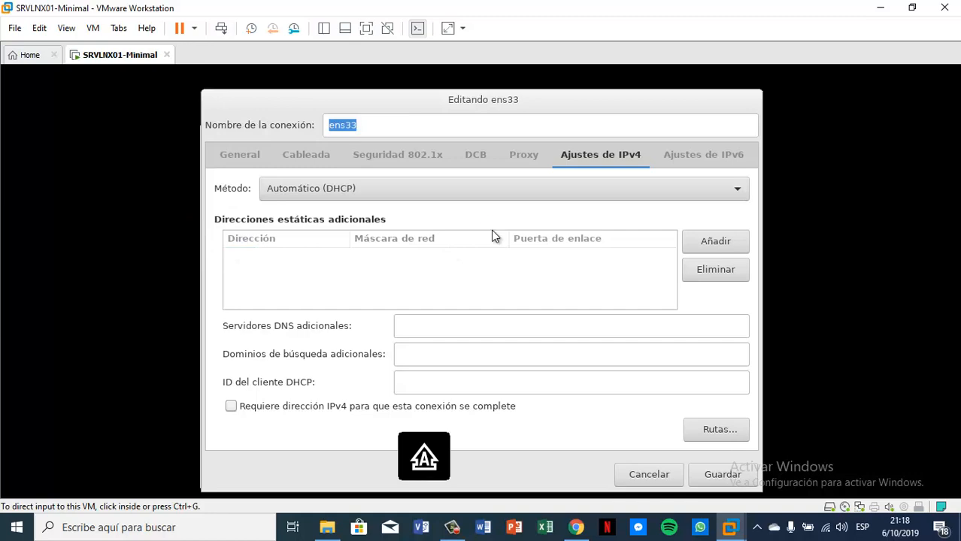
{"action": "left_click", "coordinate": [347, 134]}
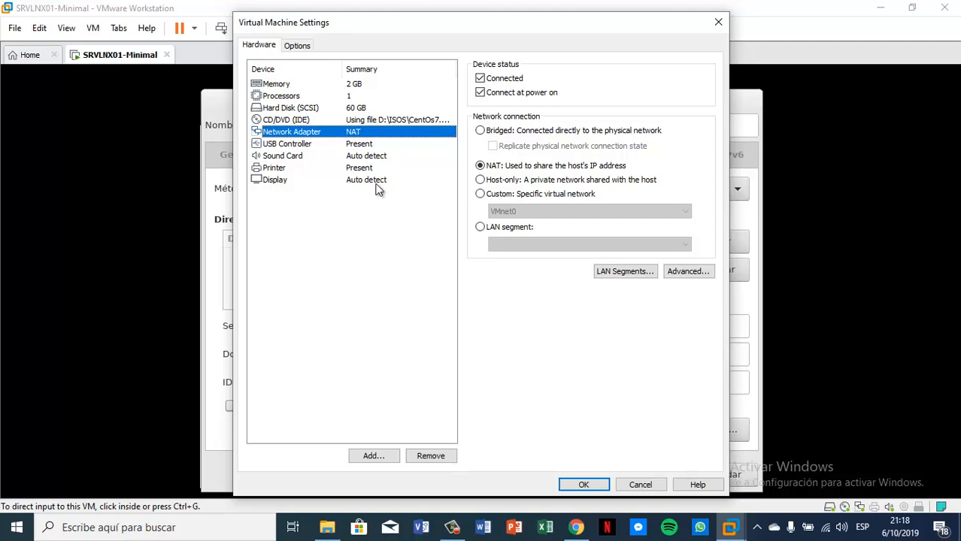
{"action": "left_click", "coordinate": [646, 483]}
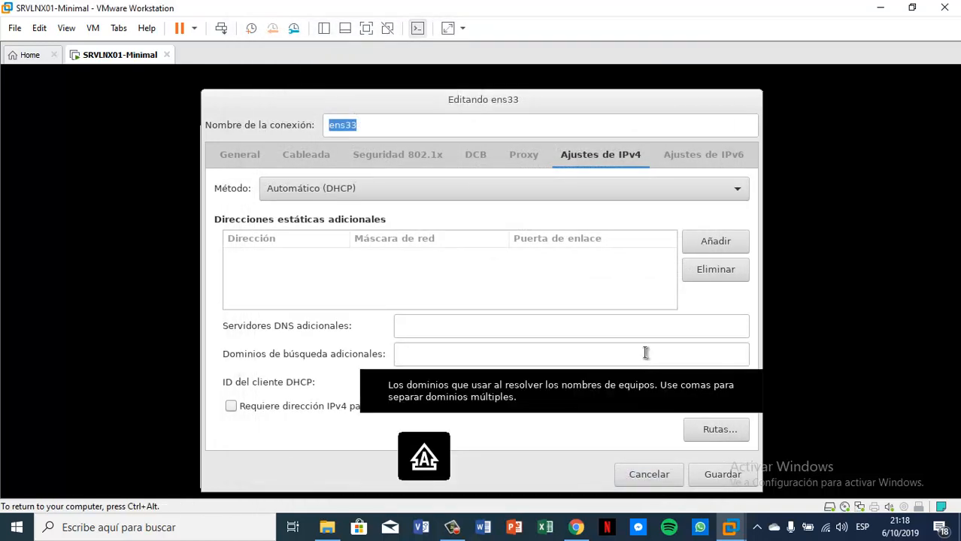
Step: Enable 'Conectarse automáticamente a esta red' for ens33, save it, and finish the network screen
{"action": "left_click", "coordinate": [248, 161]}
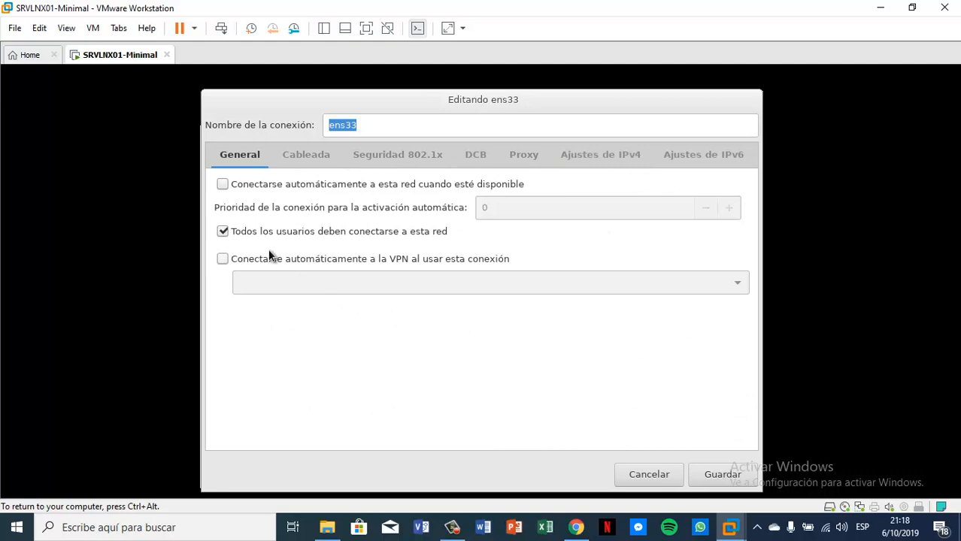
{"action": "left_click", "coordinate": [224, 185]}
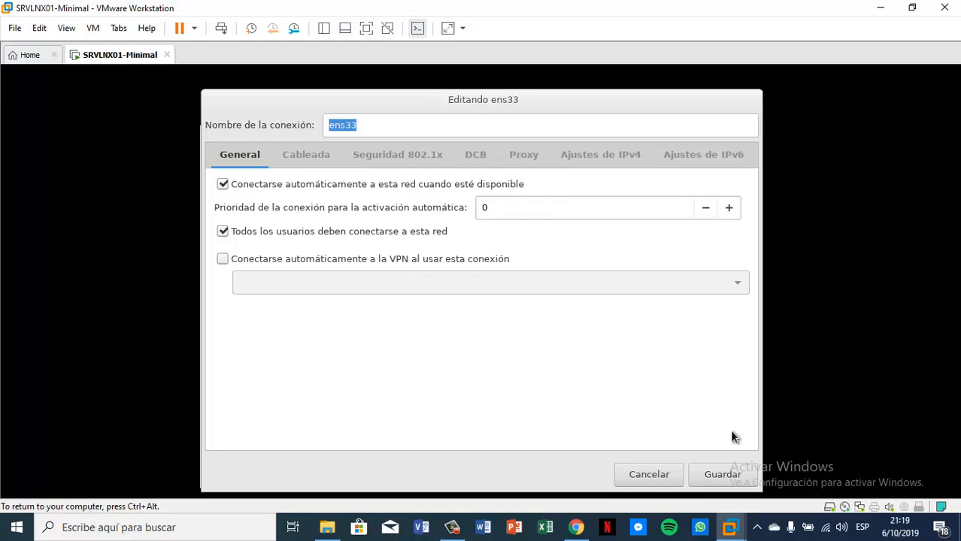
{"action": "left_click", "coordinate": [720, 475]}
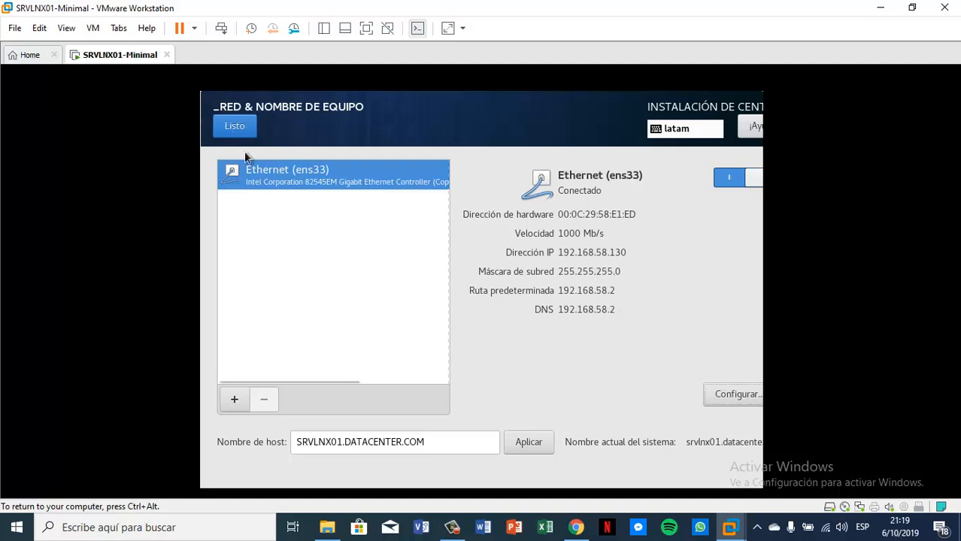
{"action": "left_click", "coordinate": [234, 126]}
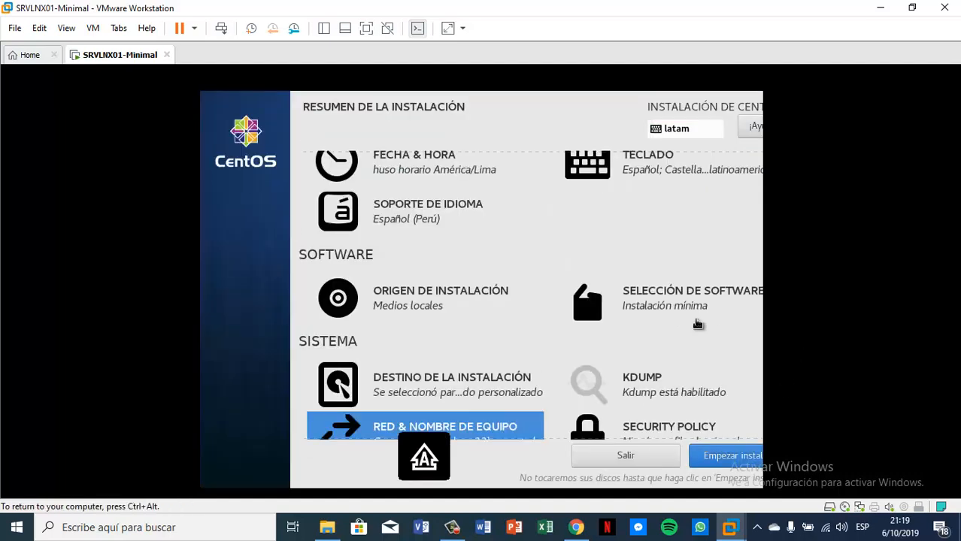
Step: Launch the CentOS installation with Empezar instalación from the installation summary
{"action": "scroll", "coordinate": [697, 322], "scroll_direction": "down", "scroll_amount": 1}
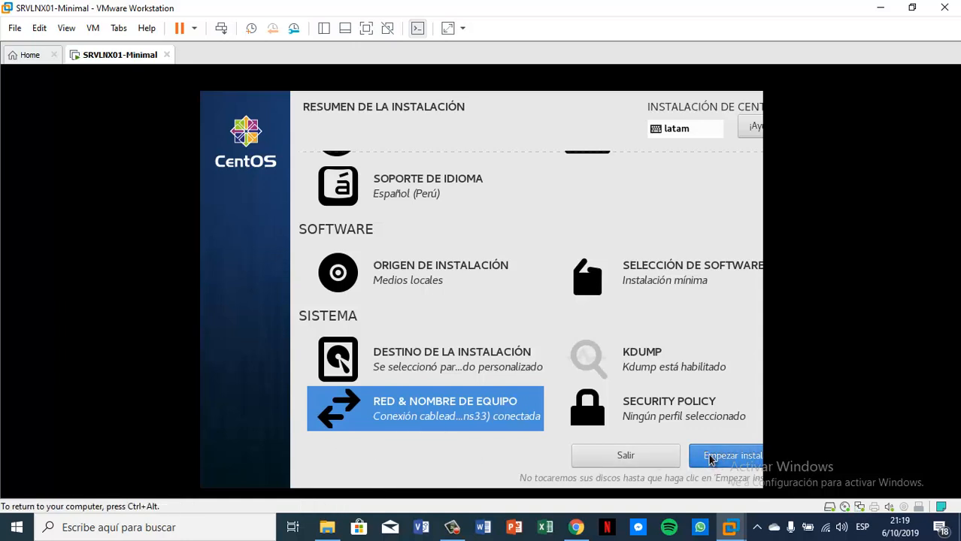
{"action": "left_click", "coordinate": [710, 460]}
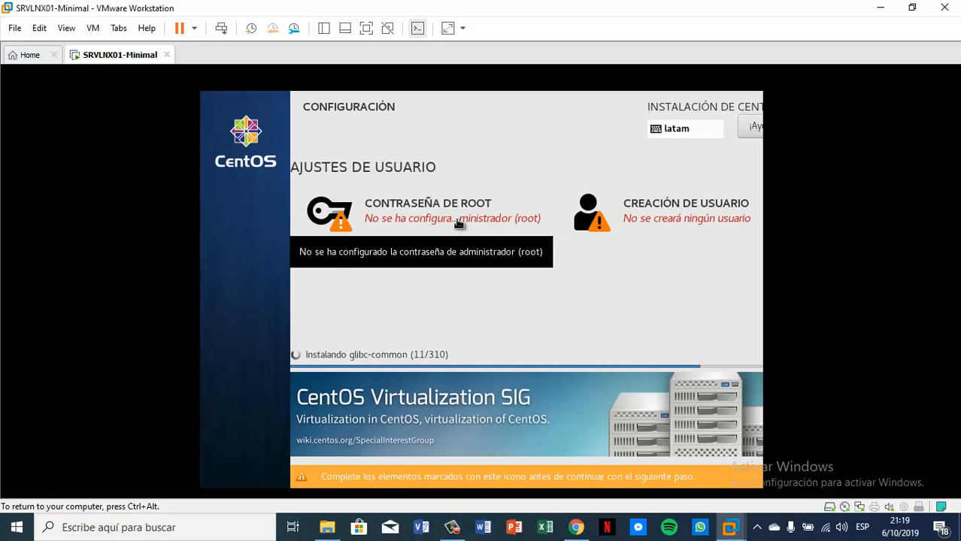
Step: Enter and confirm a mixed-case root password on the Contraseña de root screen, then accept it
{"action": "left_click", "coordinate": [458, 223]}
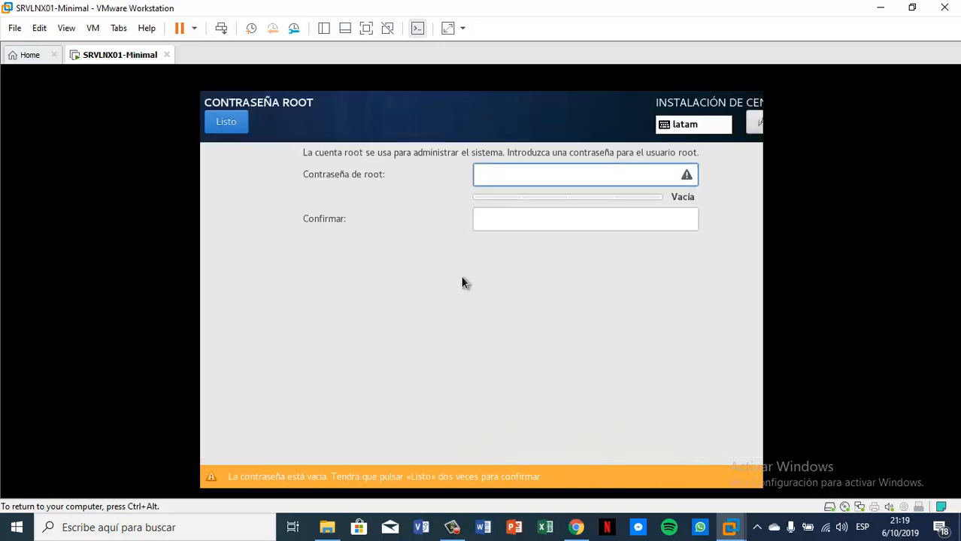
{"action": "key", "text": "Caps_Lock"}
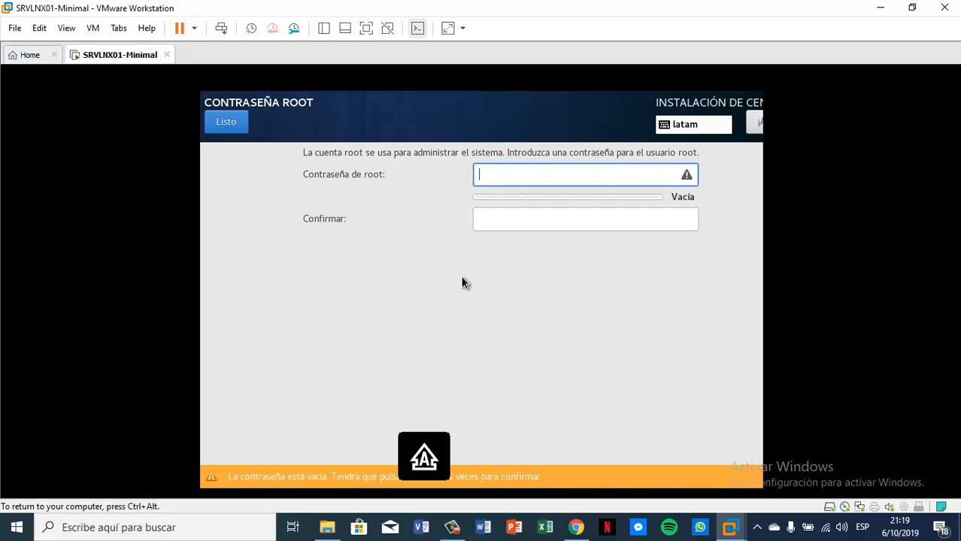
{"action": "key", "text": "Caps_Lock"}
{"action": "type", "text": "•••••••"}
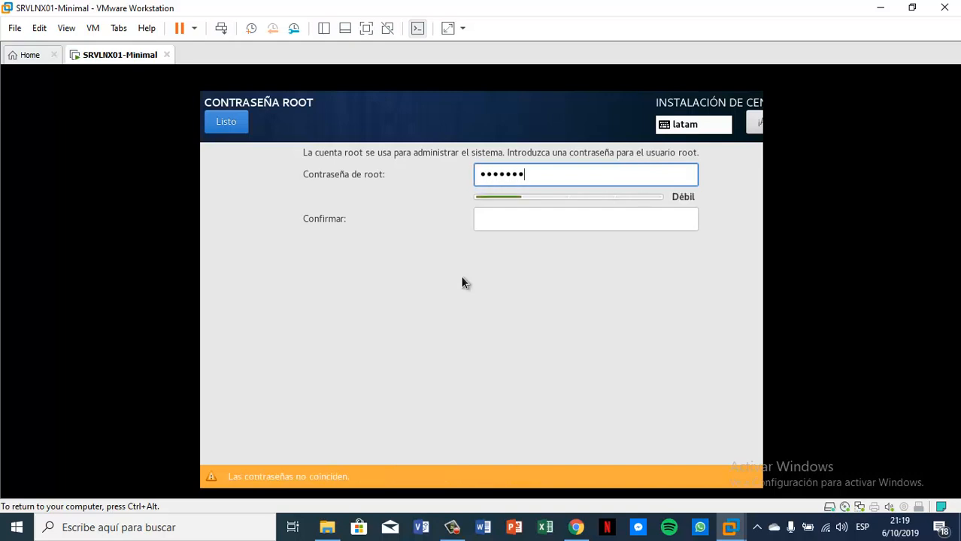
{"action": "type", "text": "••••"}
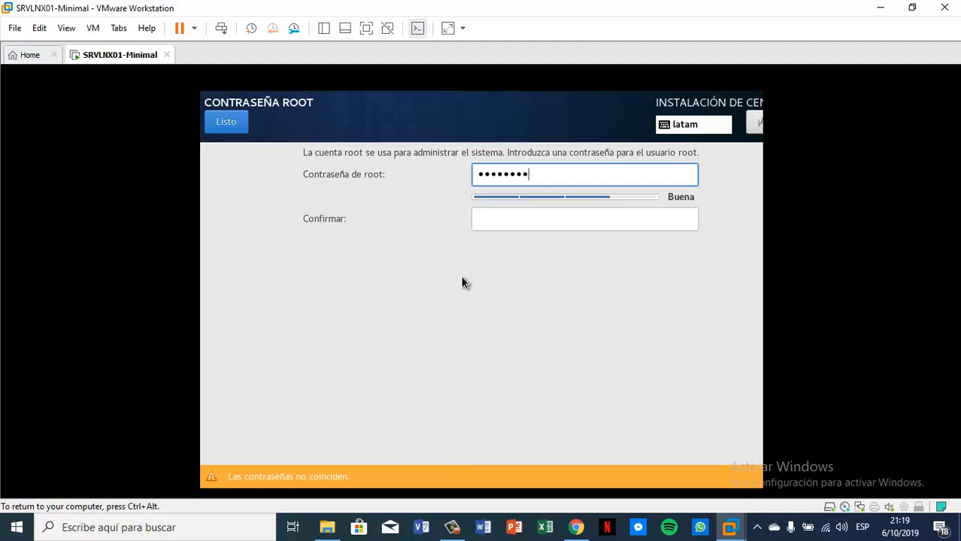
{"action": "key", "text": "Tab"}
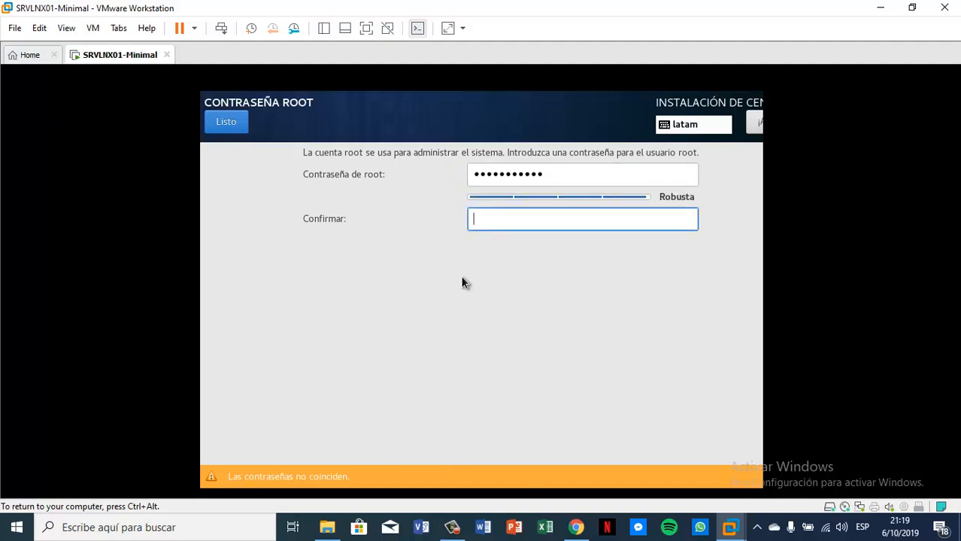
{"action": "type", "text": "•••••••••••"}
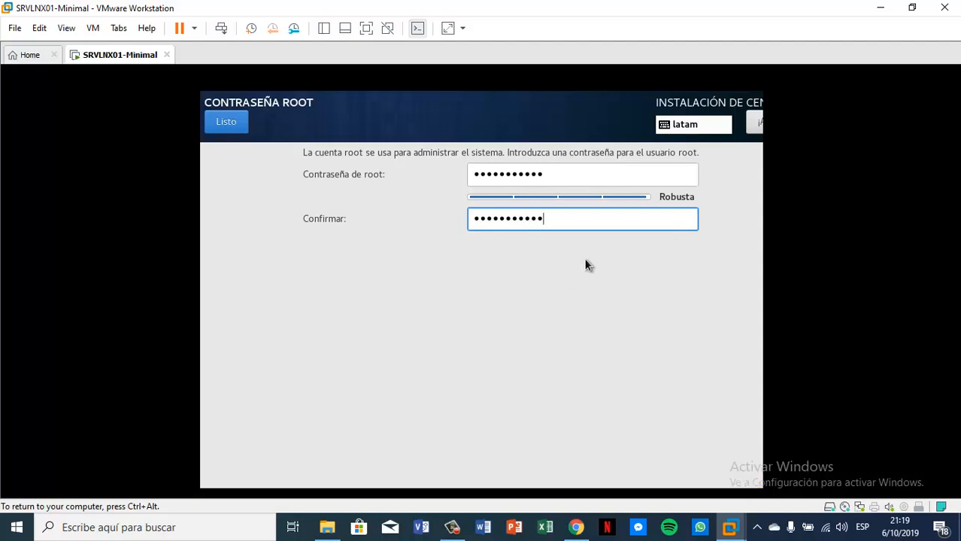
{"action": "left_click", "coordinate": [217, 118]}
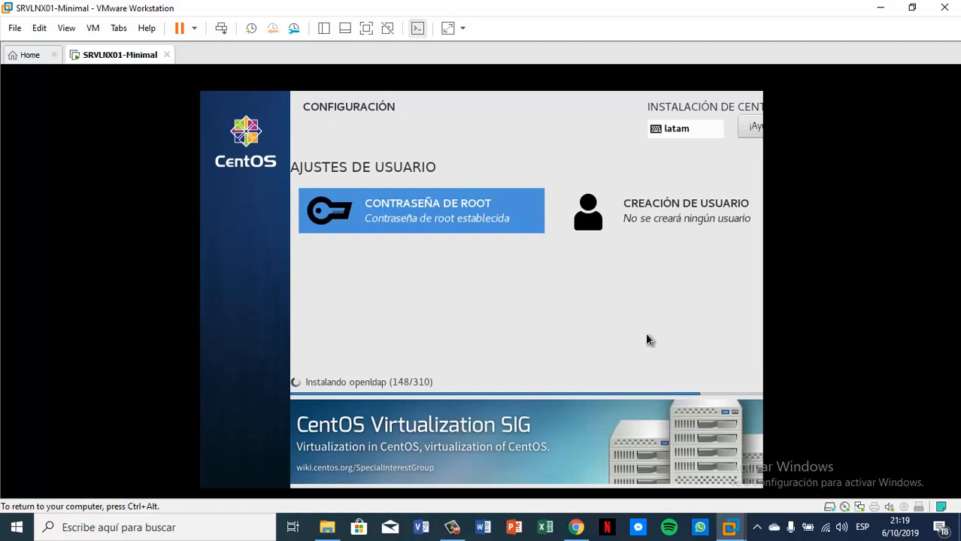
Step: Create user alumno, with alumno as full name and a confirmed password, then accept it
{"action": "left_click", "coordinate": [712, 219]}
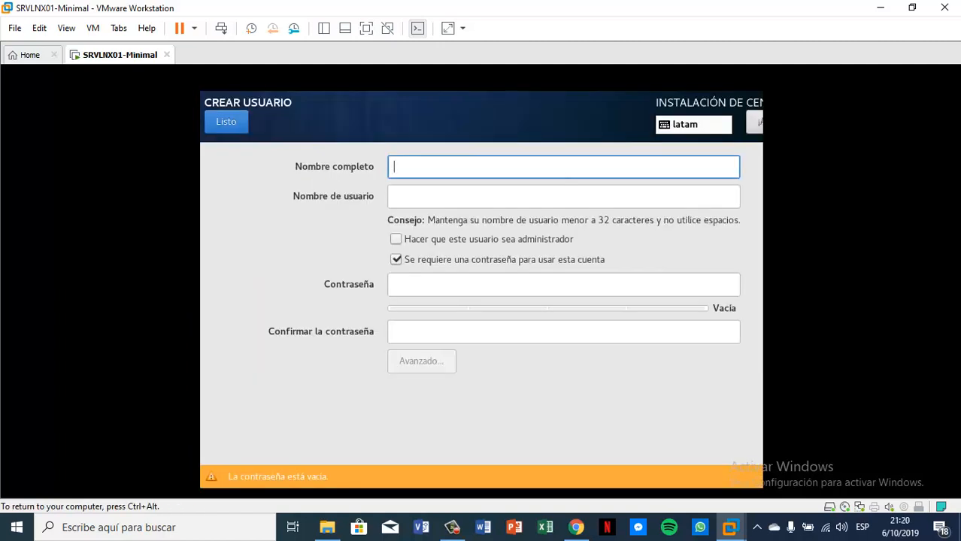
{"action": "type", "text": "alumno"}
{"action": "key", "text": "Tab"}
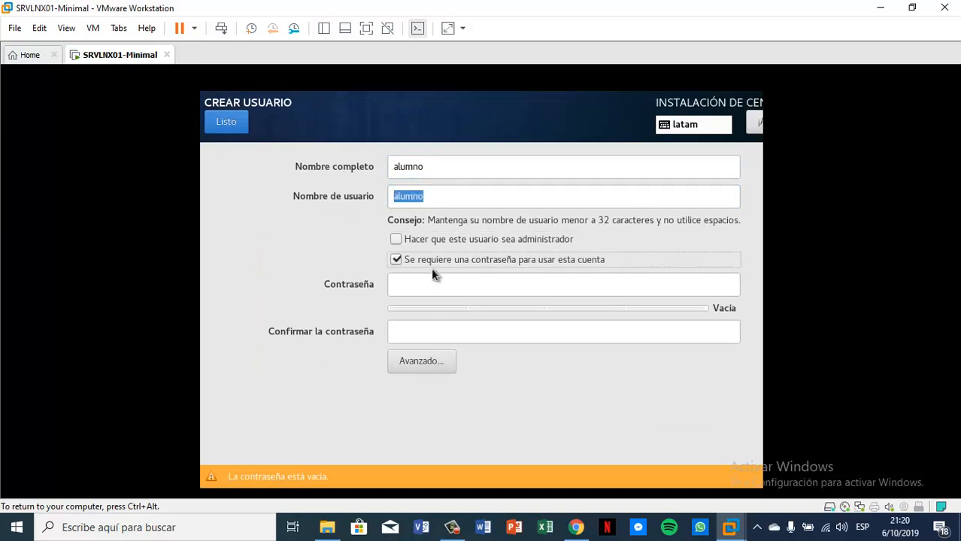
{"action": "left_click", "coordinate": [487, 289]}
{"action": "type", "text": "alumno1"}
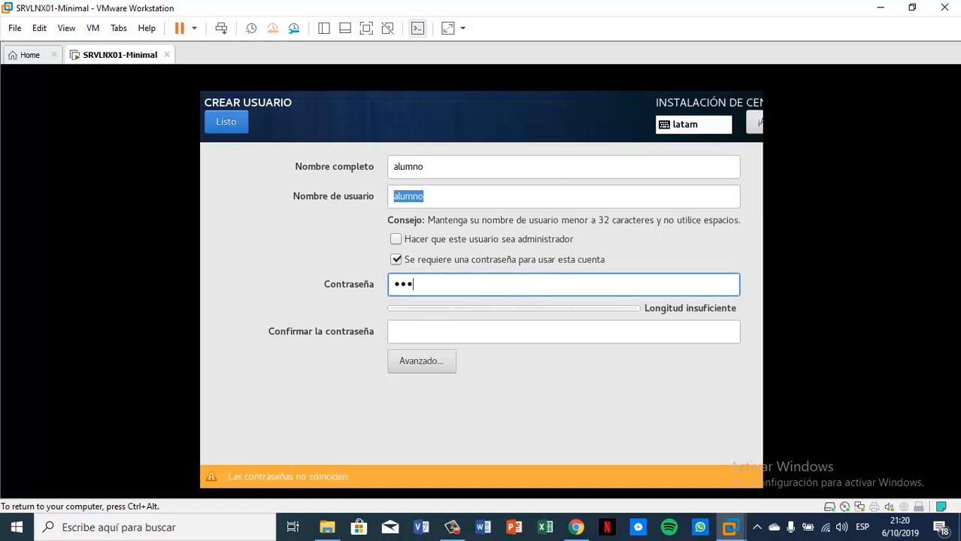
{"action": "type", "text": "2345"}
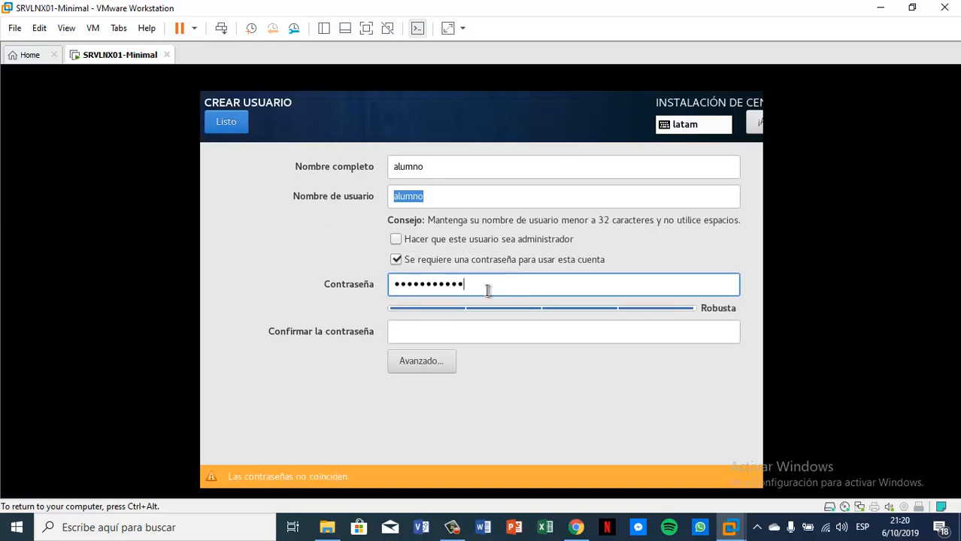
{"action": "key", "text": "Tab"}
{"action": "type", "text": "alumno1234"}
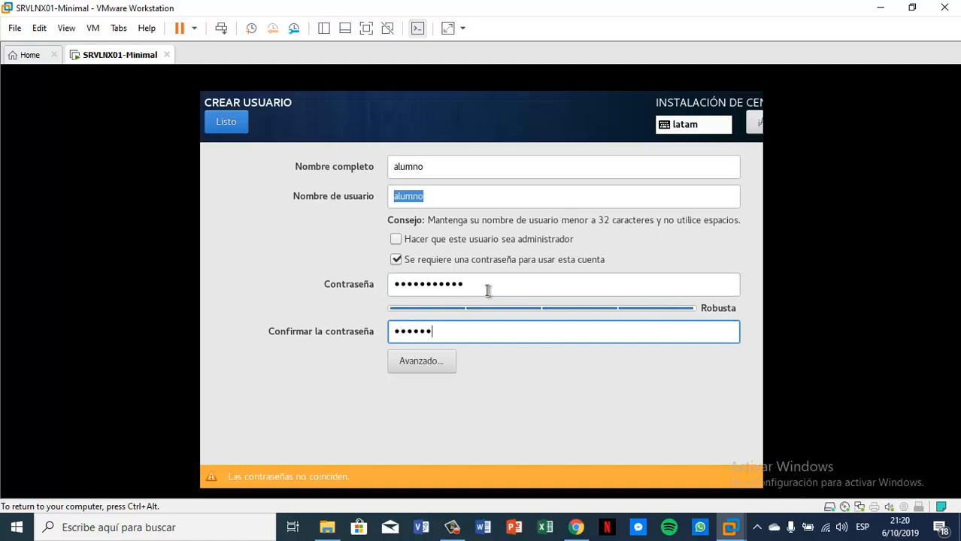
{"action": "type", "text": "5"}
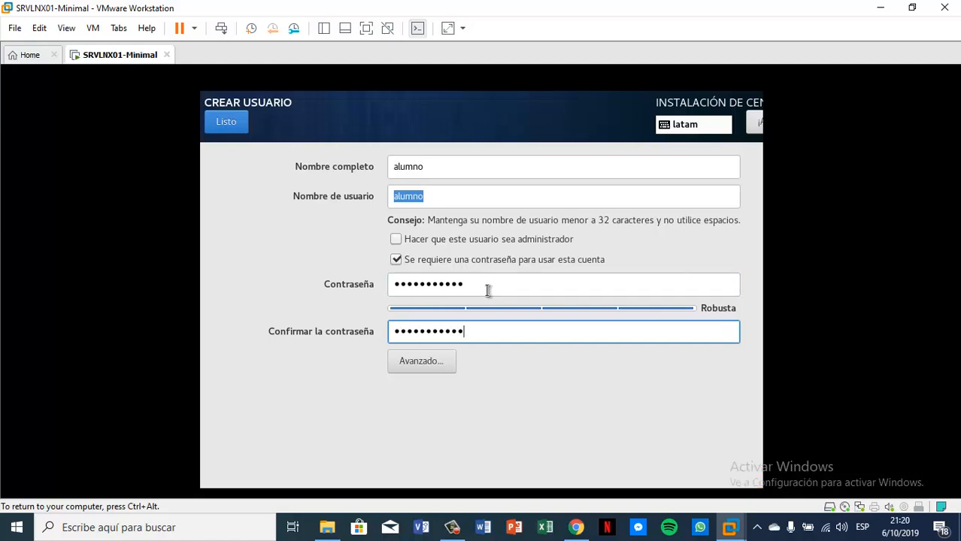
{"action": "left_click", "coordinate": [226, 123]}
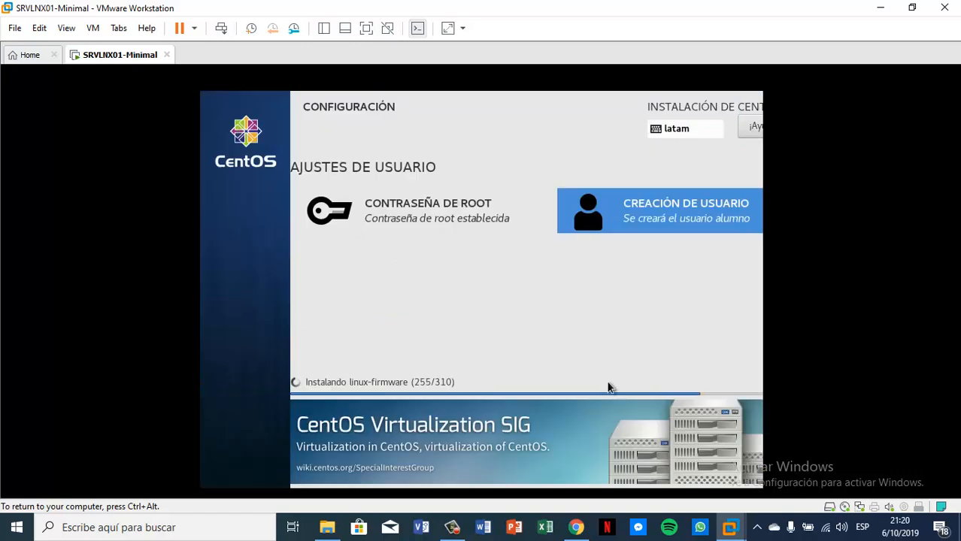
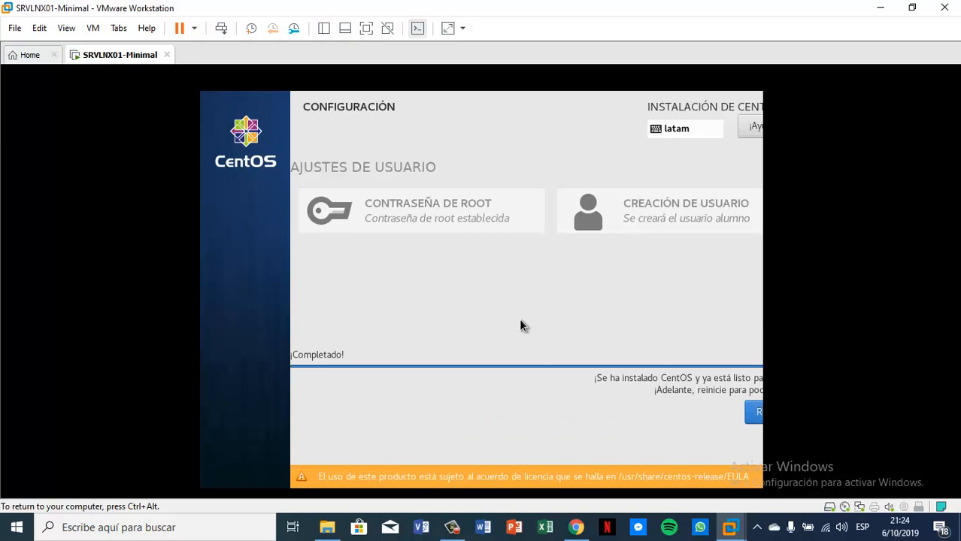
Step: Reboot the newly installed CentOS 7 with Reiniciar and boot the default kernel from GRUB
{"action": "left_click", "coordinate": [757, 419]}
{"action": "left_click", "coordinate": [756, 415]}
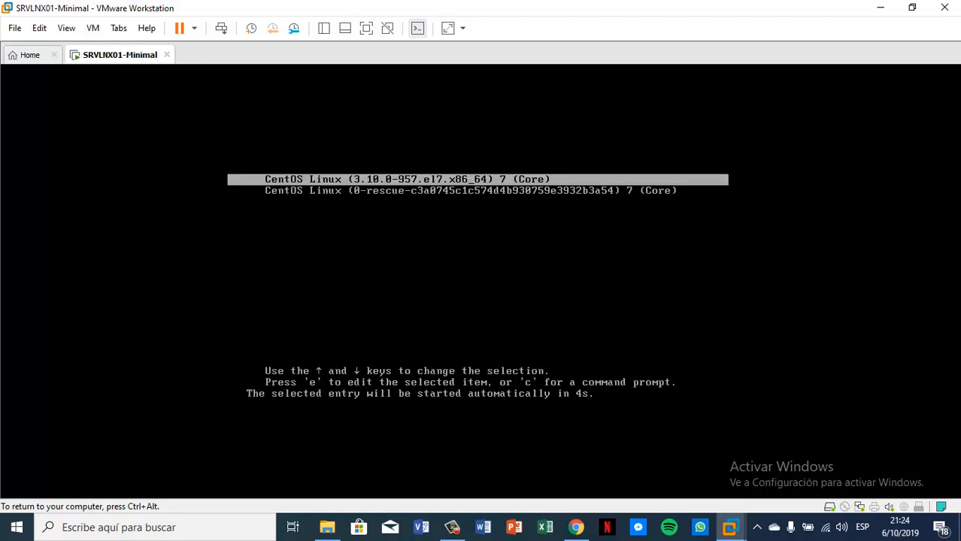
{"action": "key", "text": "Return"}
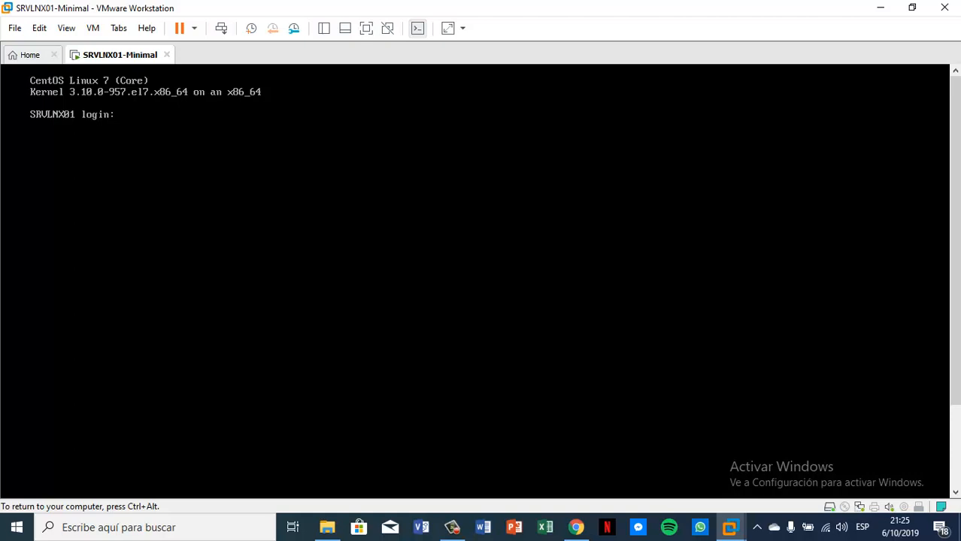
Step: Log in as root with the root password, then power off the VM with 'init 0'
{"action": "type", "text": "root"}
{"action": "key", "text": "Return"}
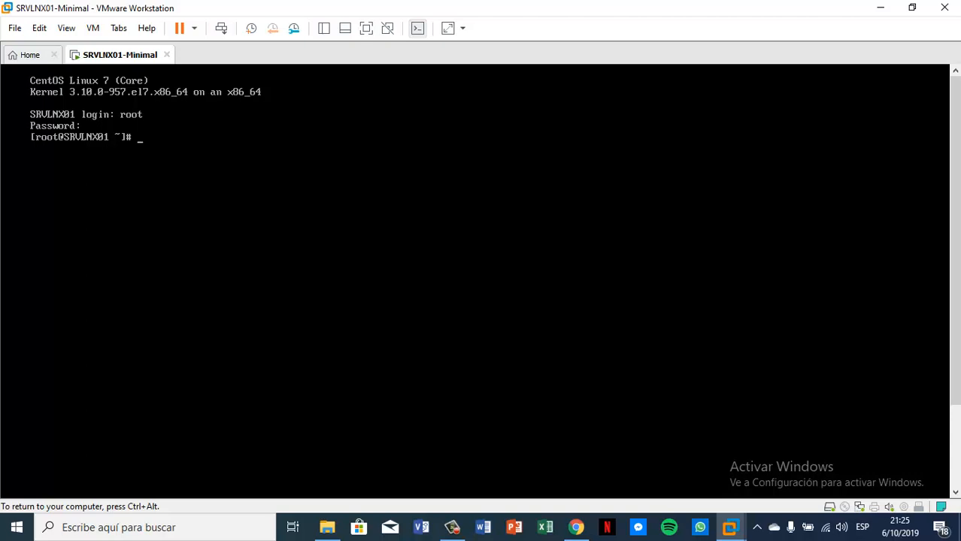
{"action": "type", "text": "init 0"}
{"action": "key", "text": "Return"}
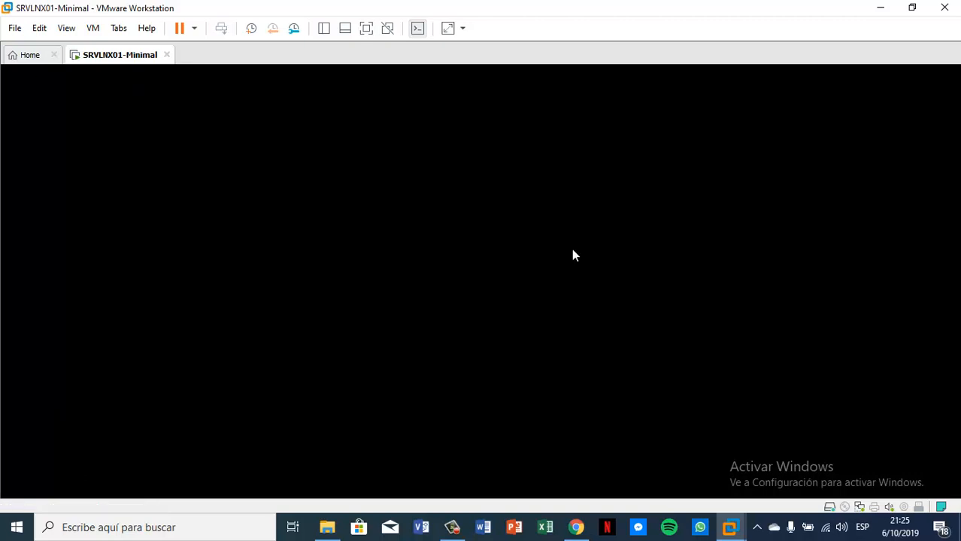